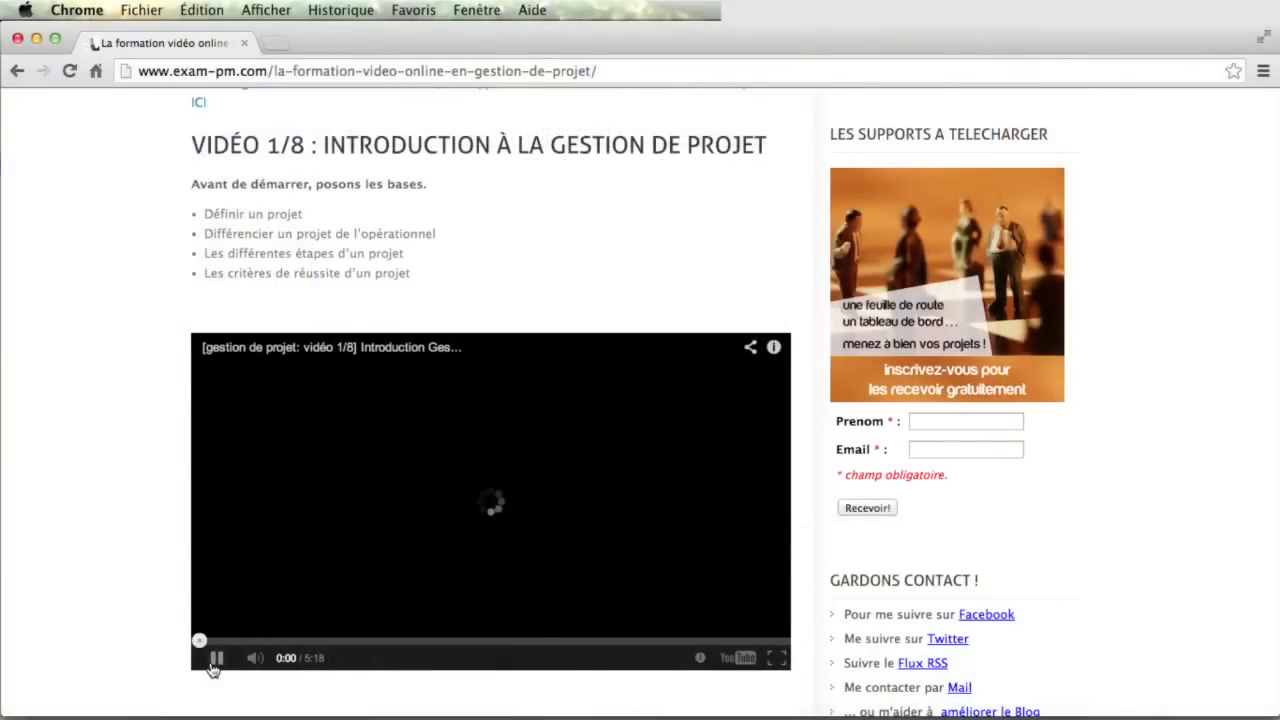
Set the quality of the project management introduction video to 720p HD and show it in full screen
click(701, 659)
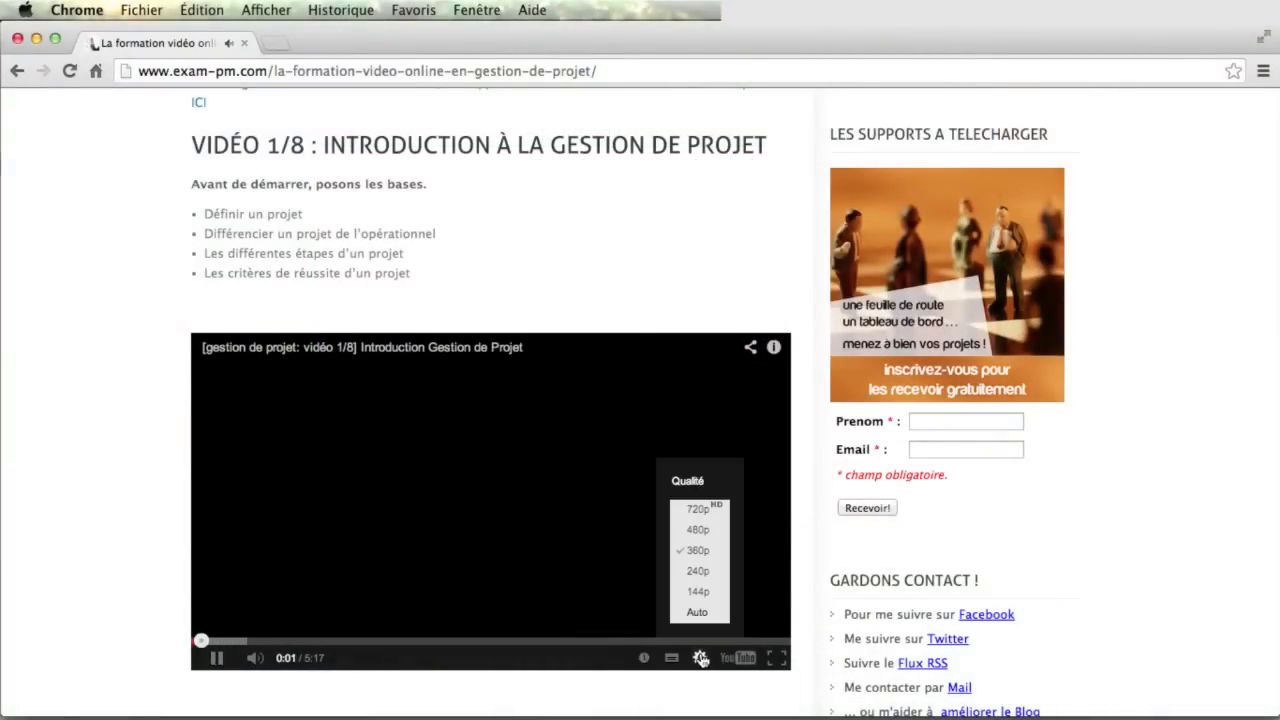
click(698, 511)
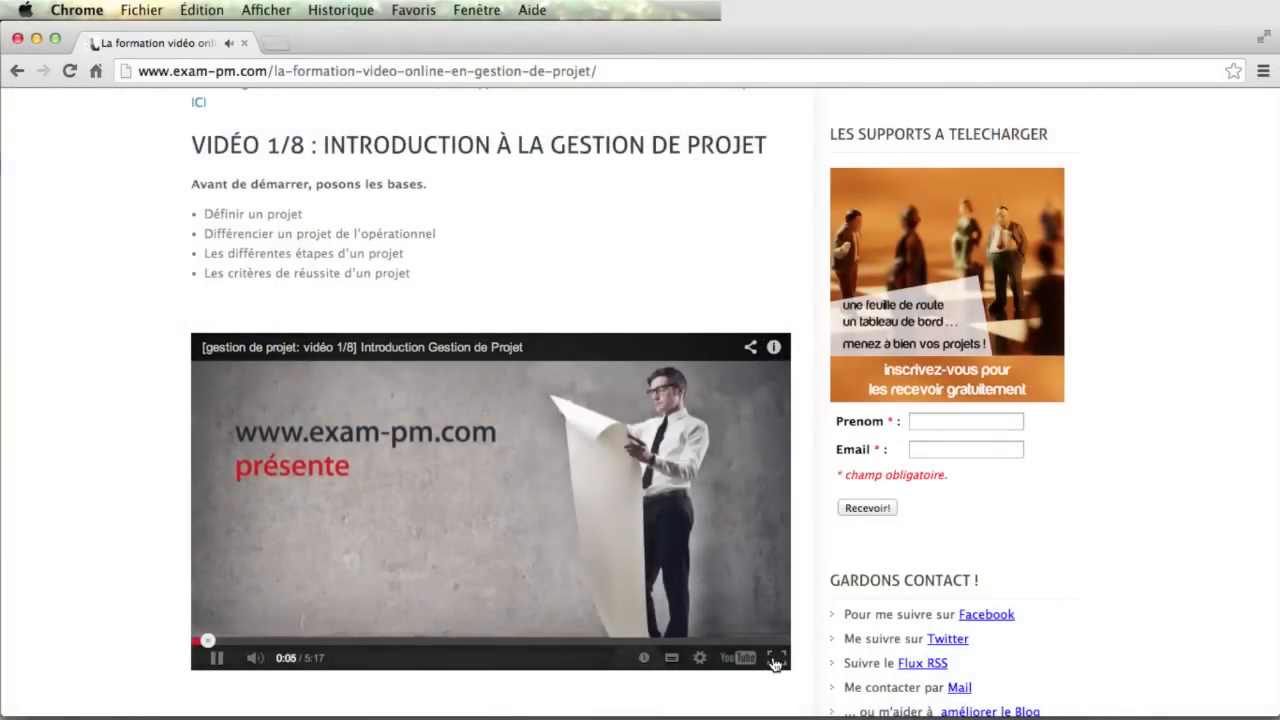
click(775, 662)
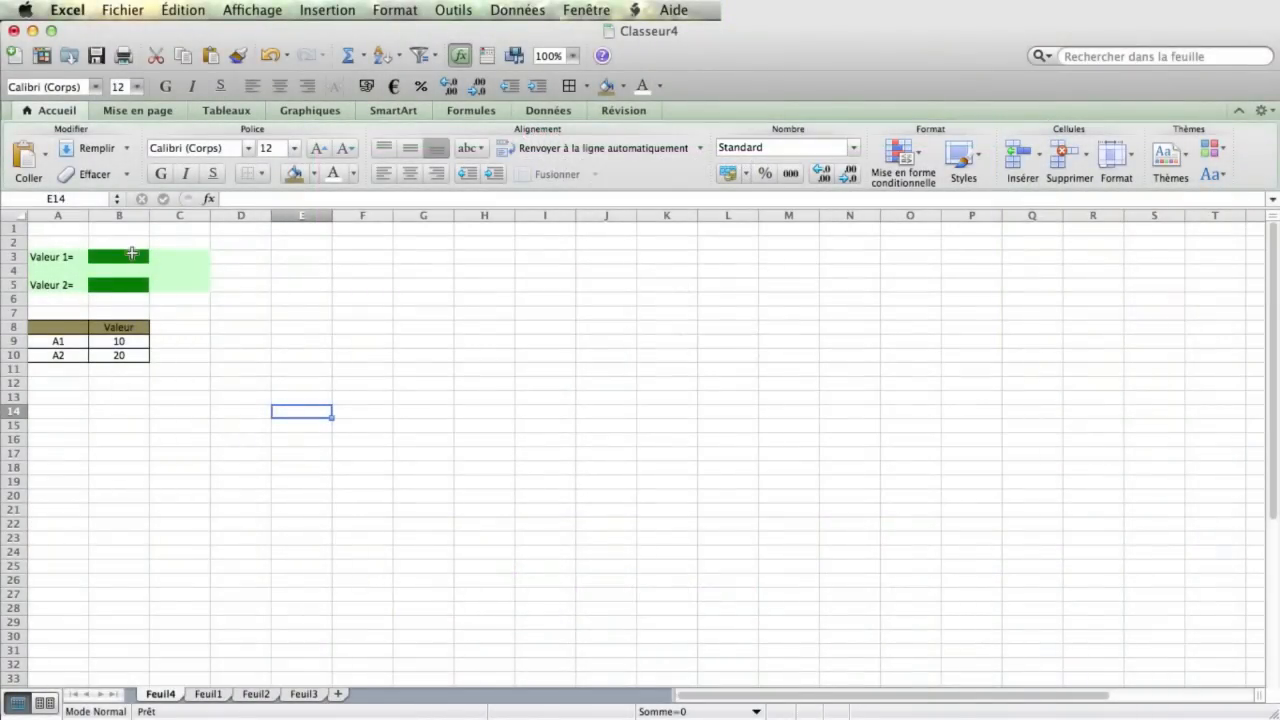
In Excel, enter a formula in B3 beside "Valeur 1=" that references the A1 value in cell B9
click(129, 257)
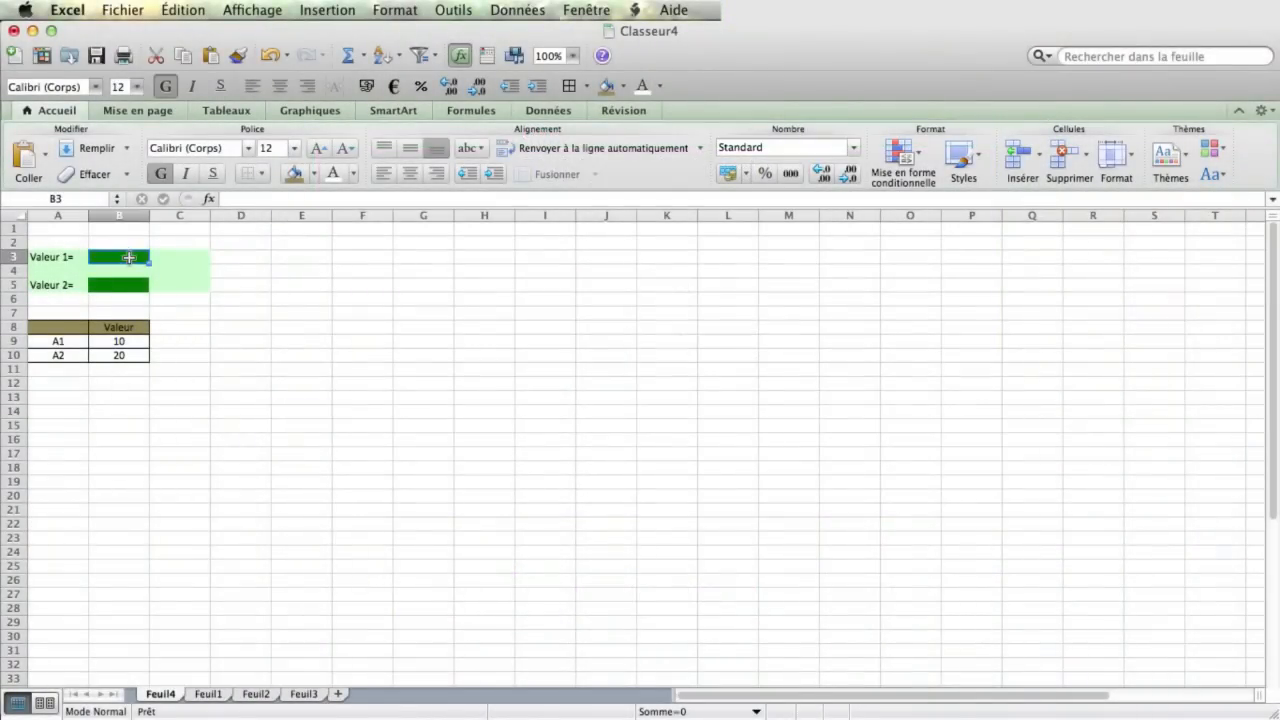
text(=)
click(115, 340)
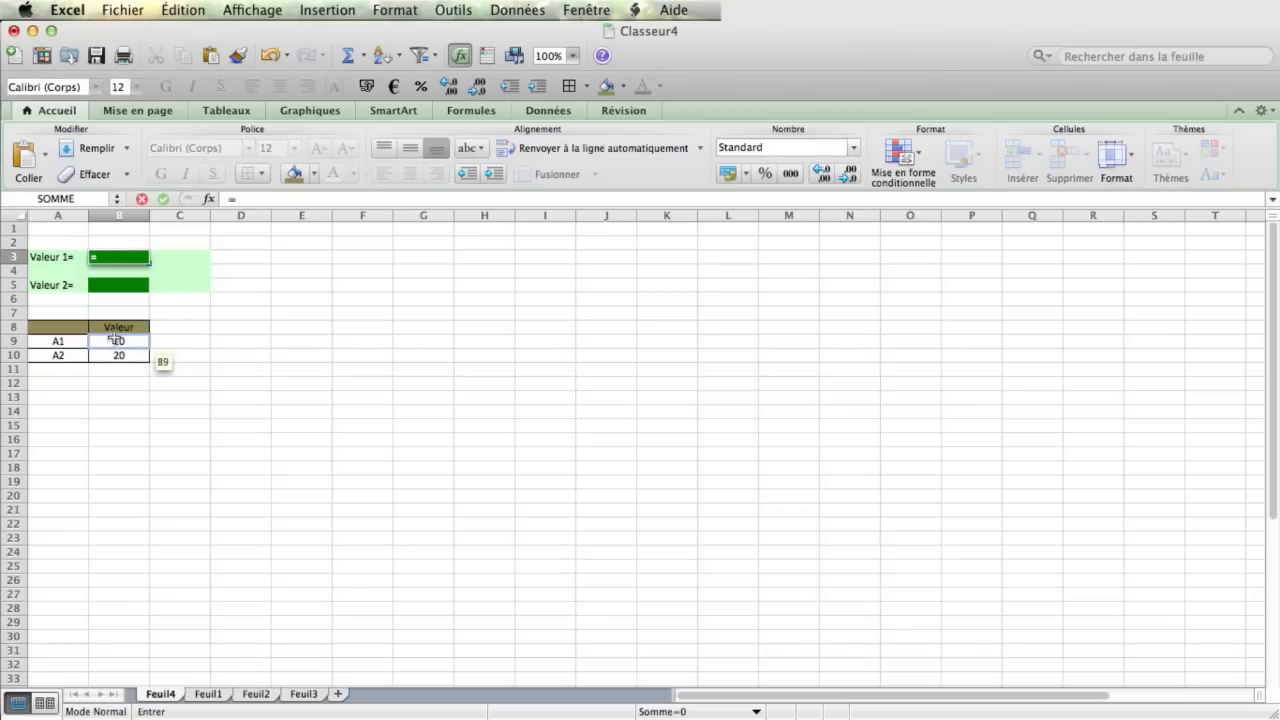
click(116, 340)
key(Return)
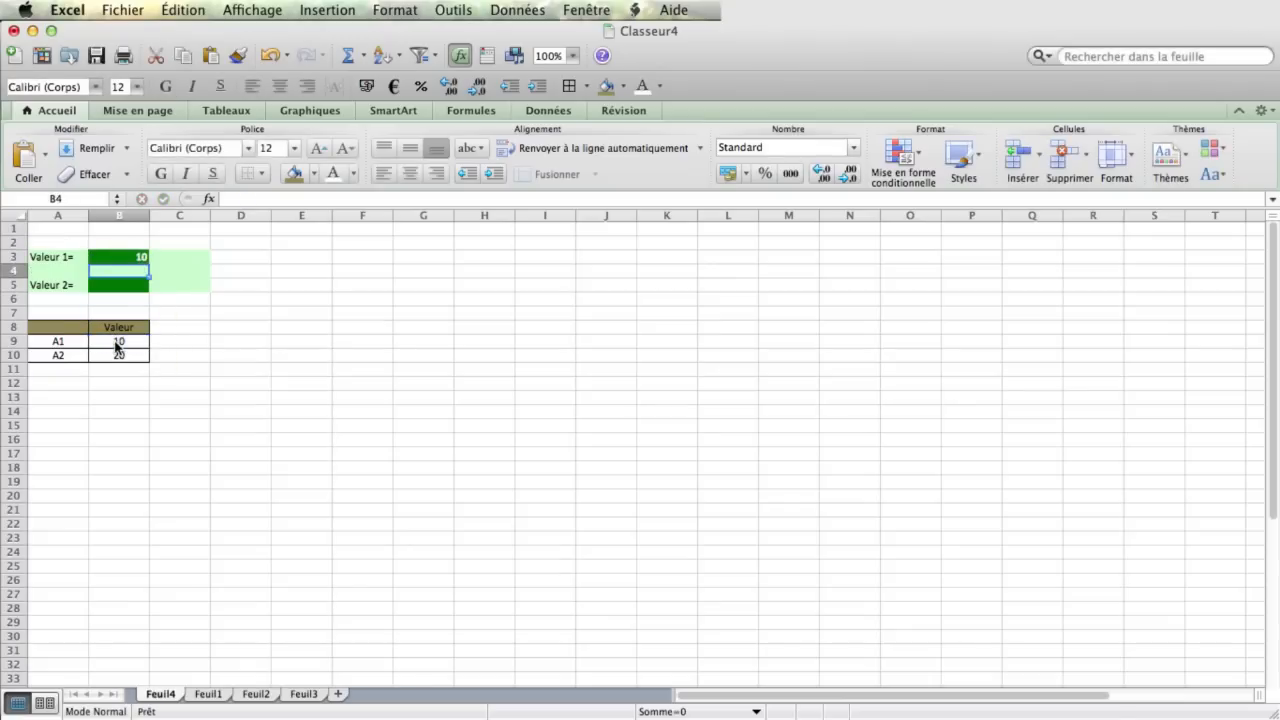
Enter a formula in B5 beside "Valeur 2=" that references the A2 value in cell B10
click(123, 284)
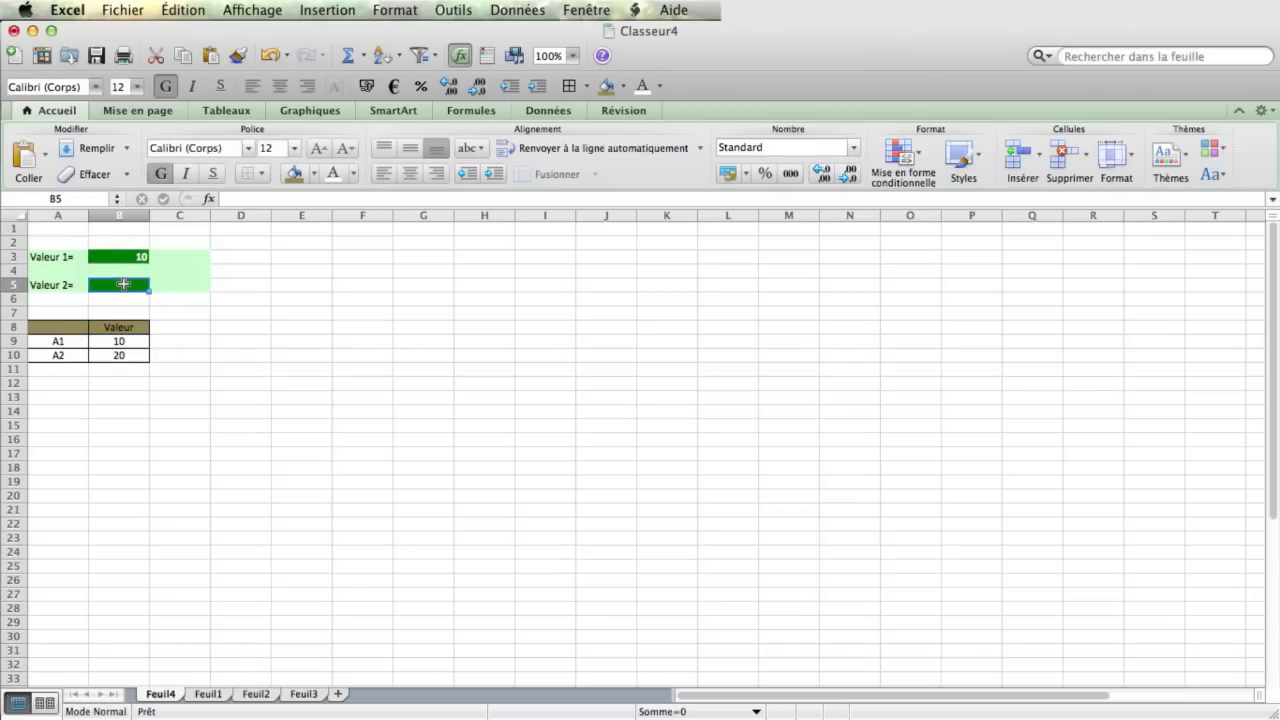
text(=)
click(118, 356)
key(Return)
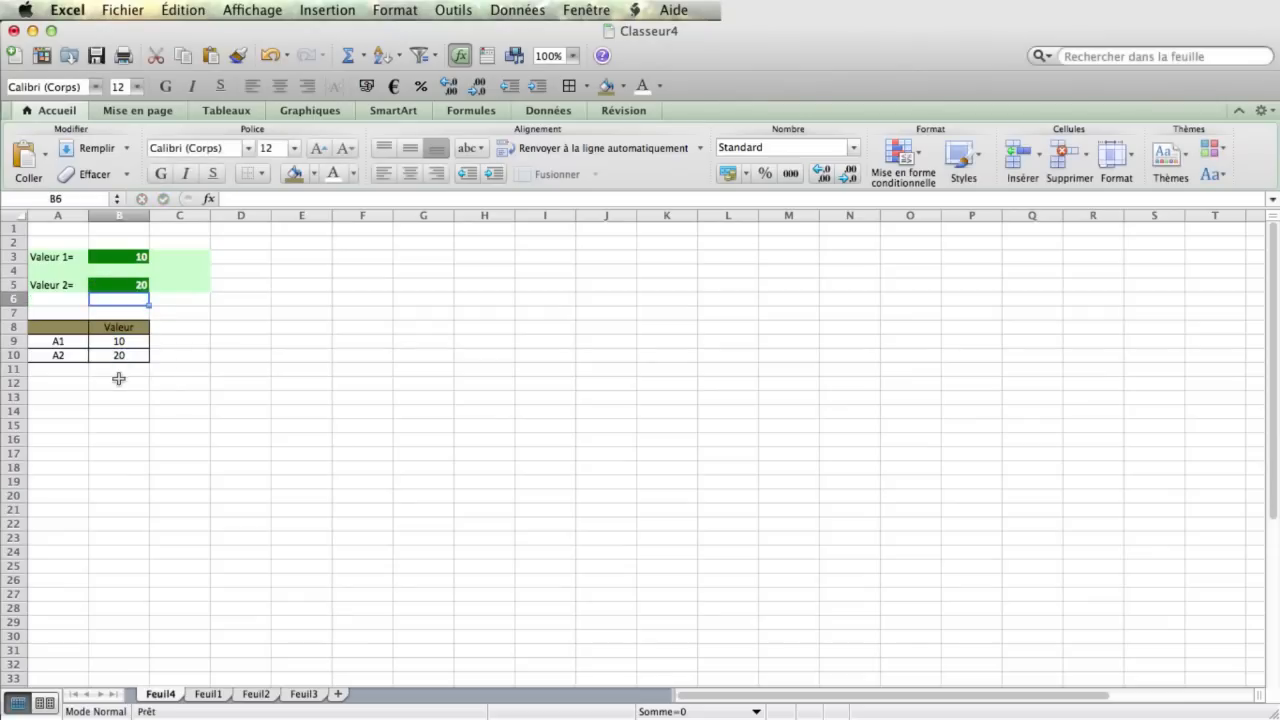
Change the source values in the small table to 56 in B9 and 44 in B10
click(118, 342)
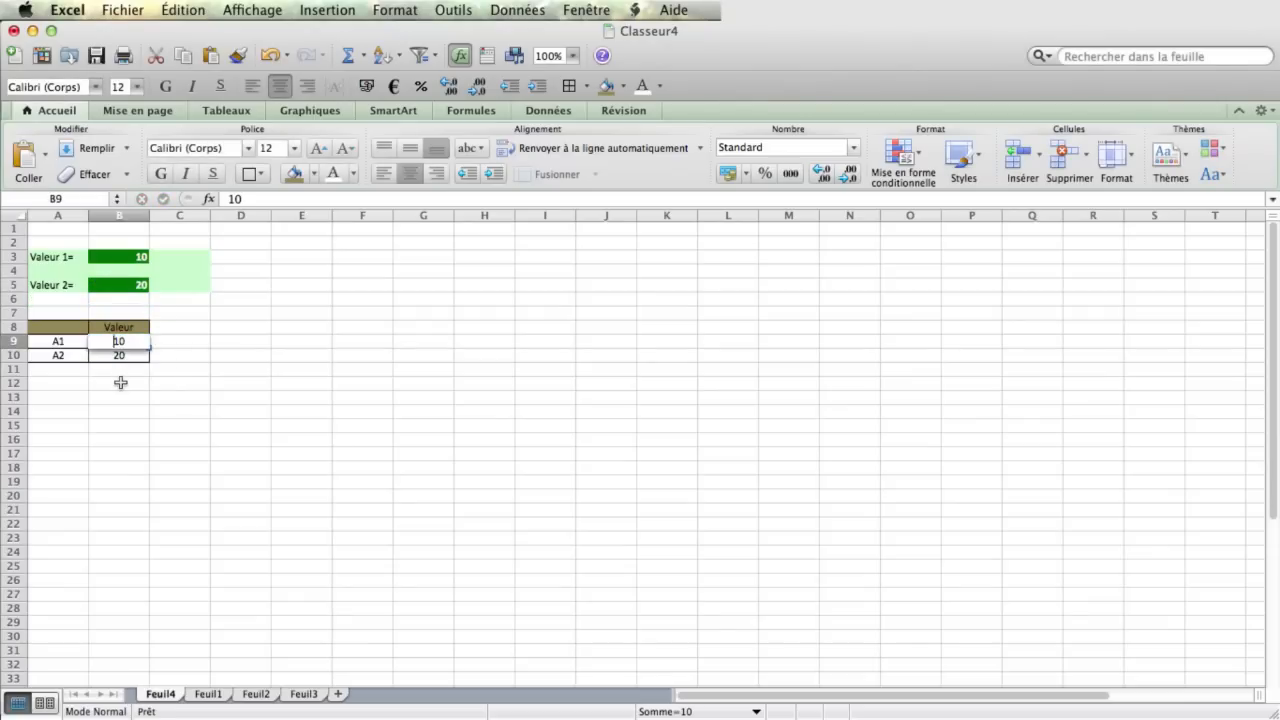
text(56)
key(Return)
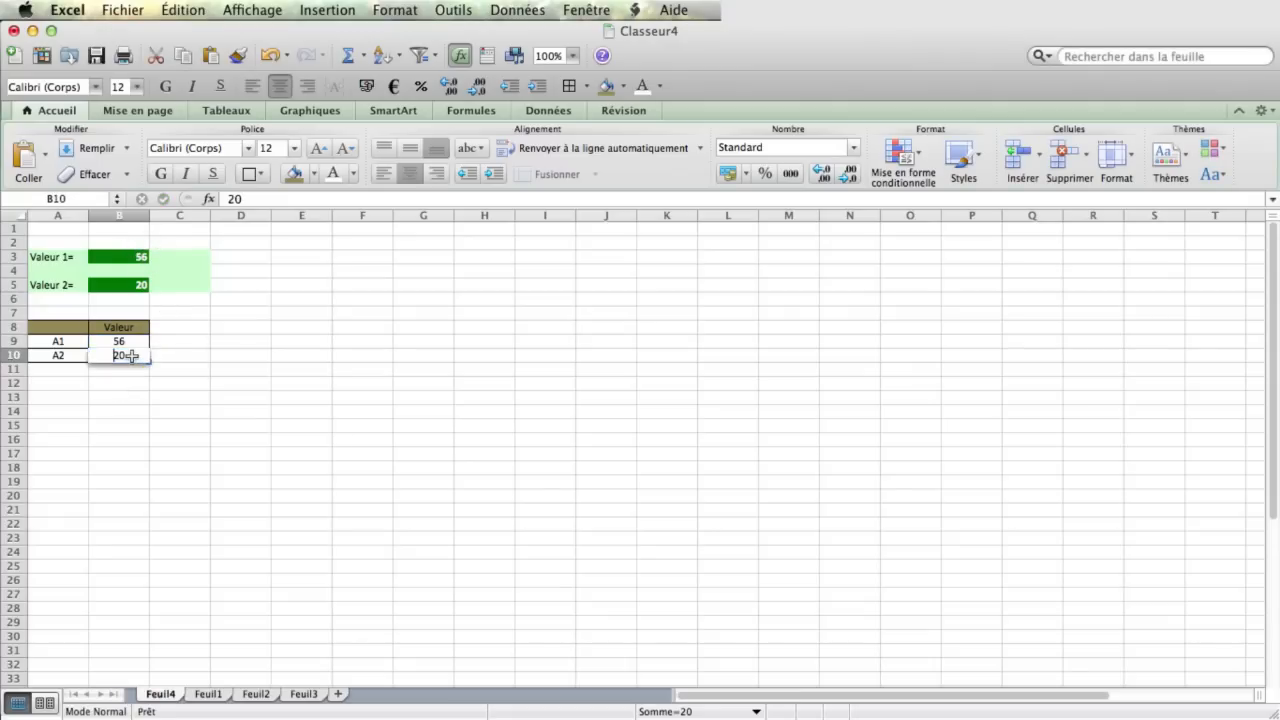
text(44)
key(Return)
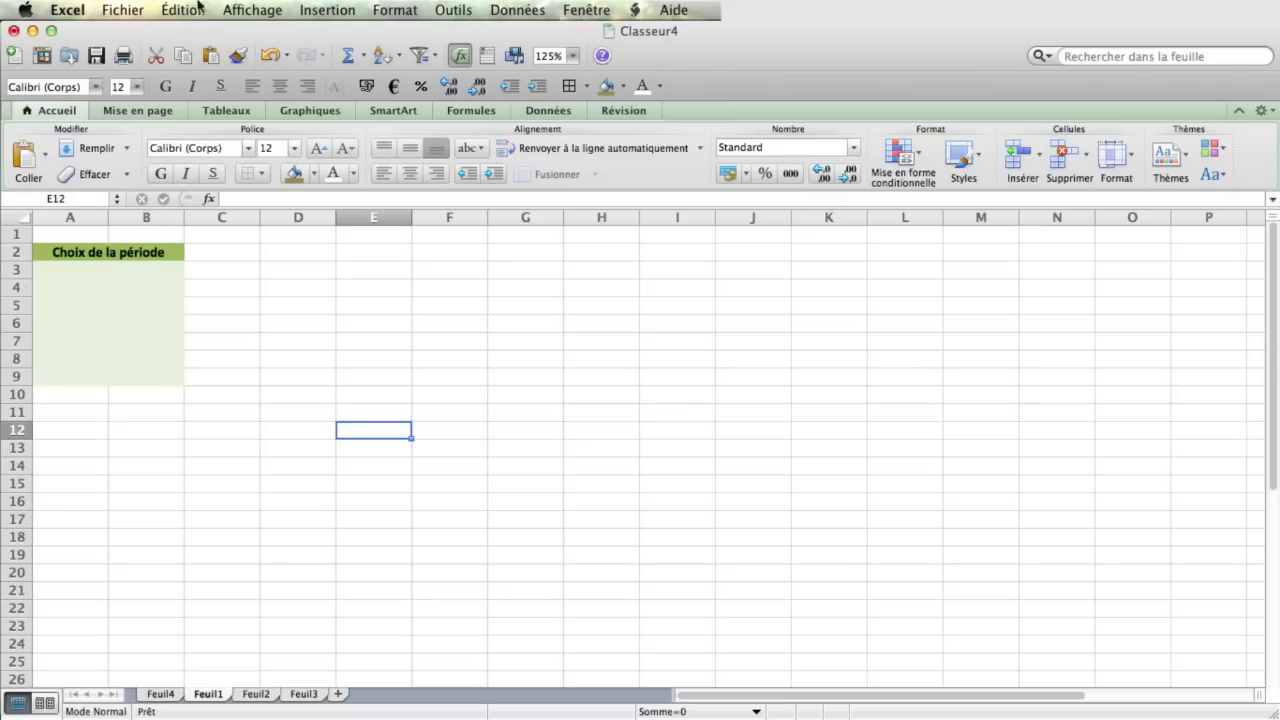
Enable the Développeur tab in the ribbon preferences and apply the change
click(70, 10)
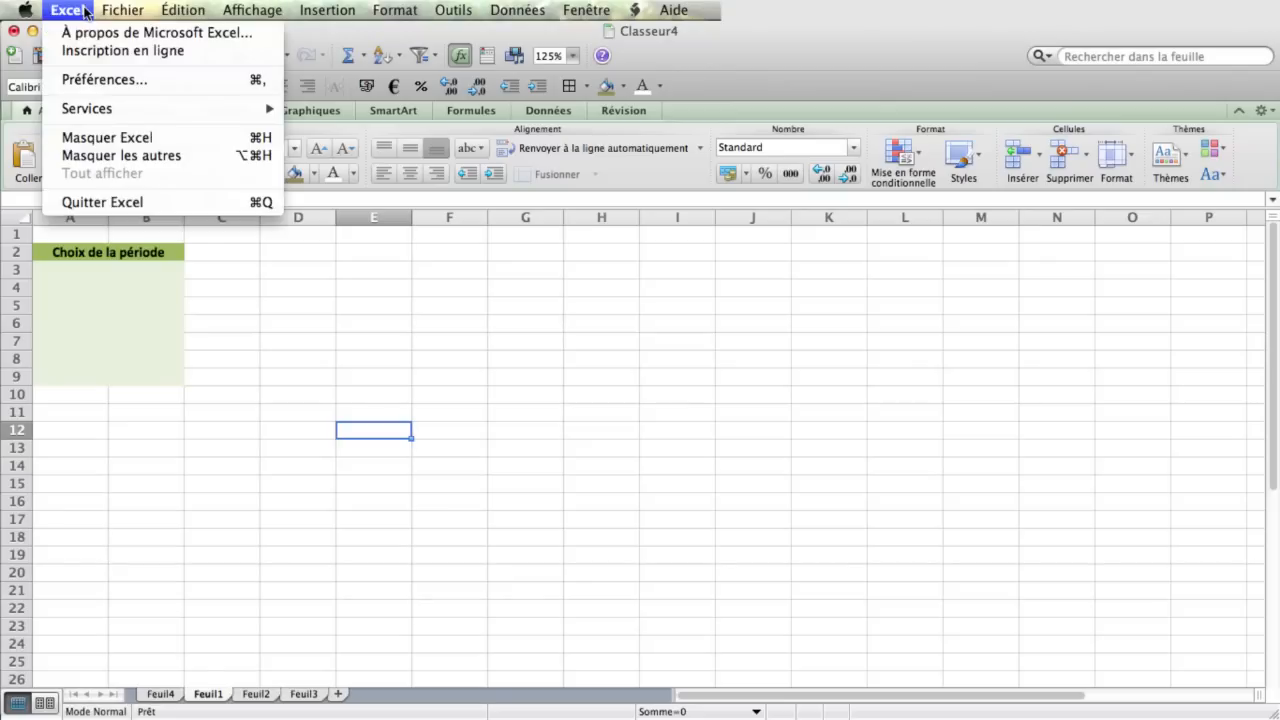
click(113, 83)
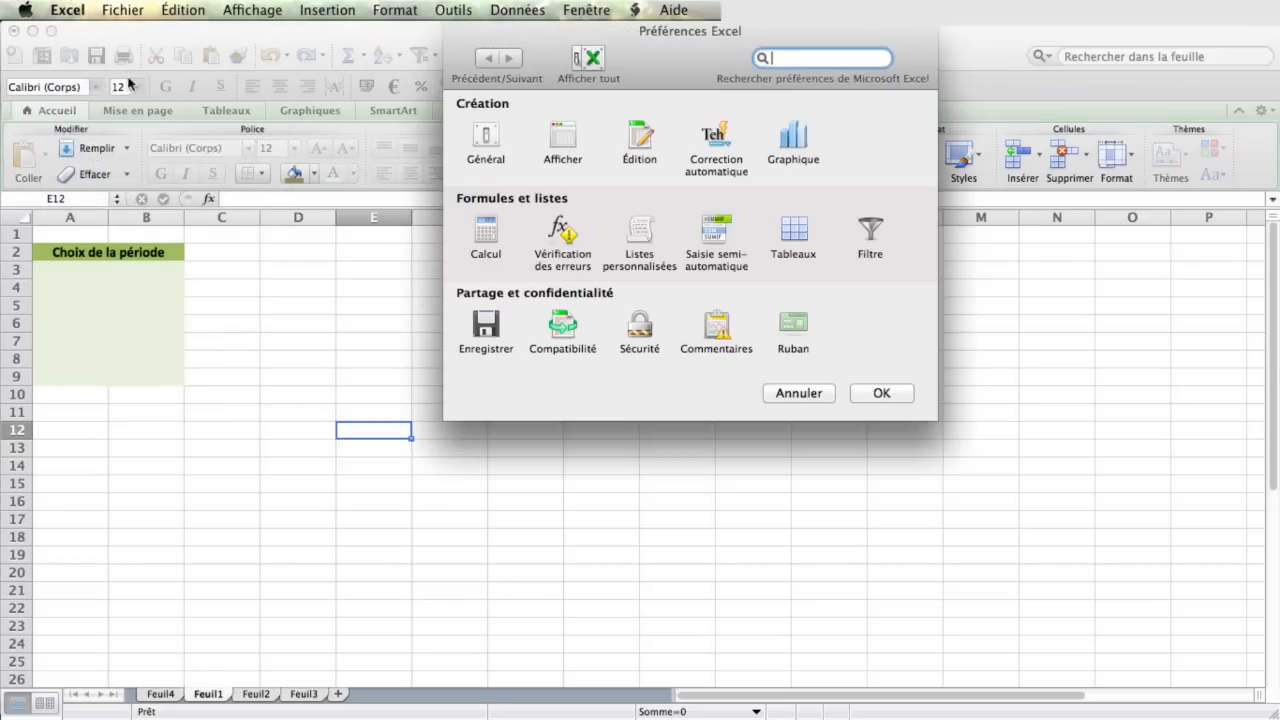
click(791, 335)
scroll(660, 331, down, 2)
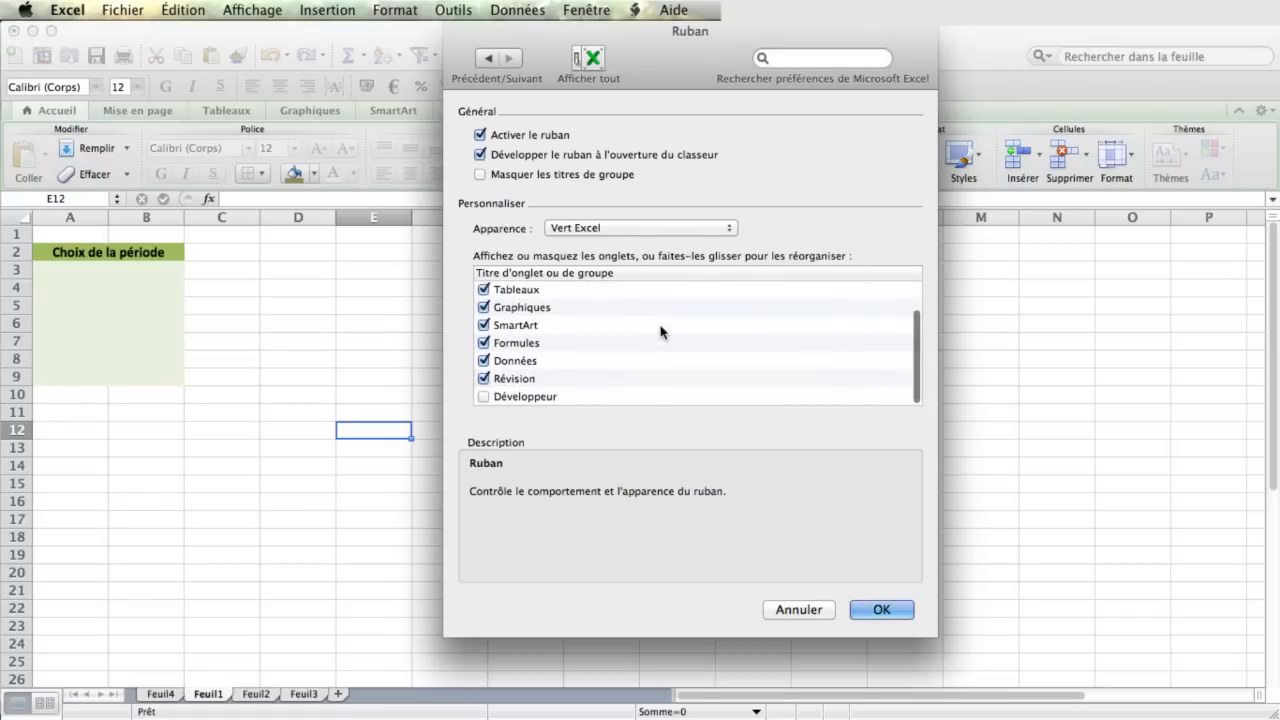
click(484, 397)
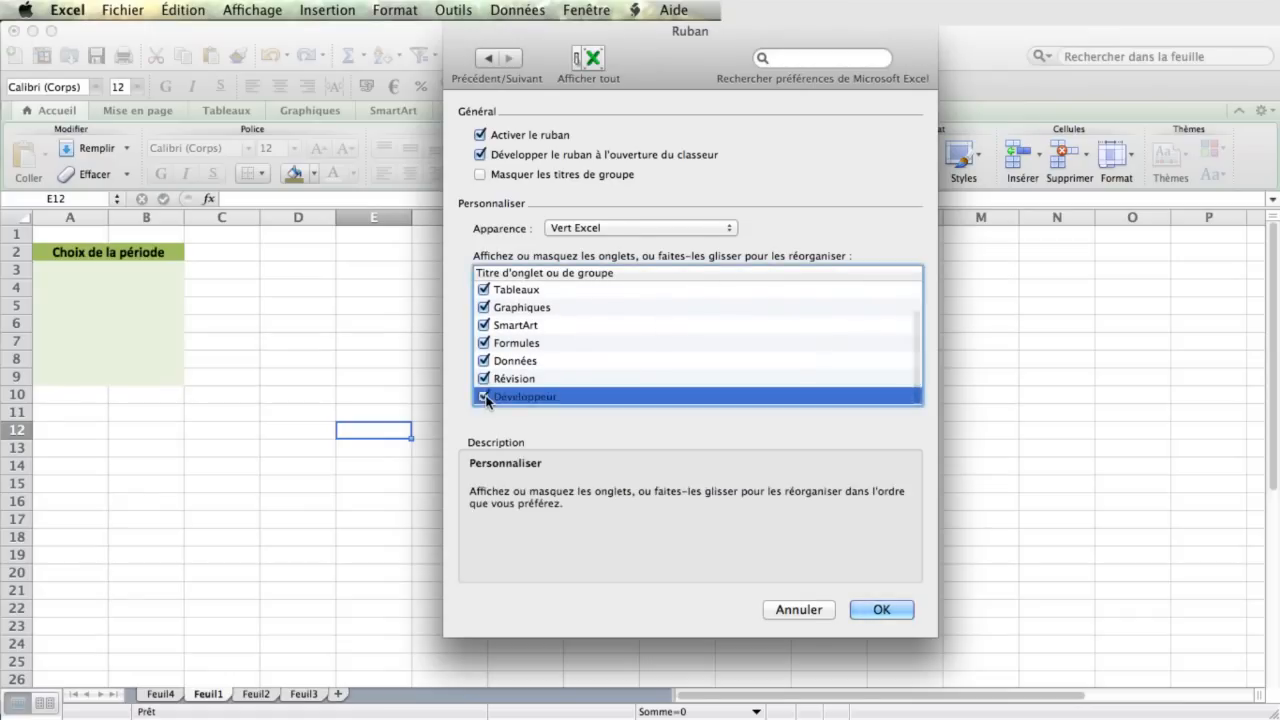
click(890, 609)
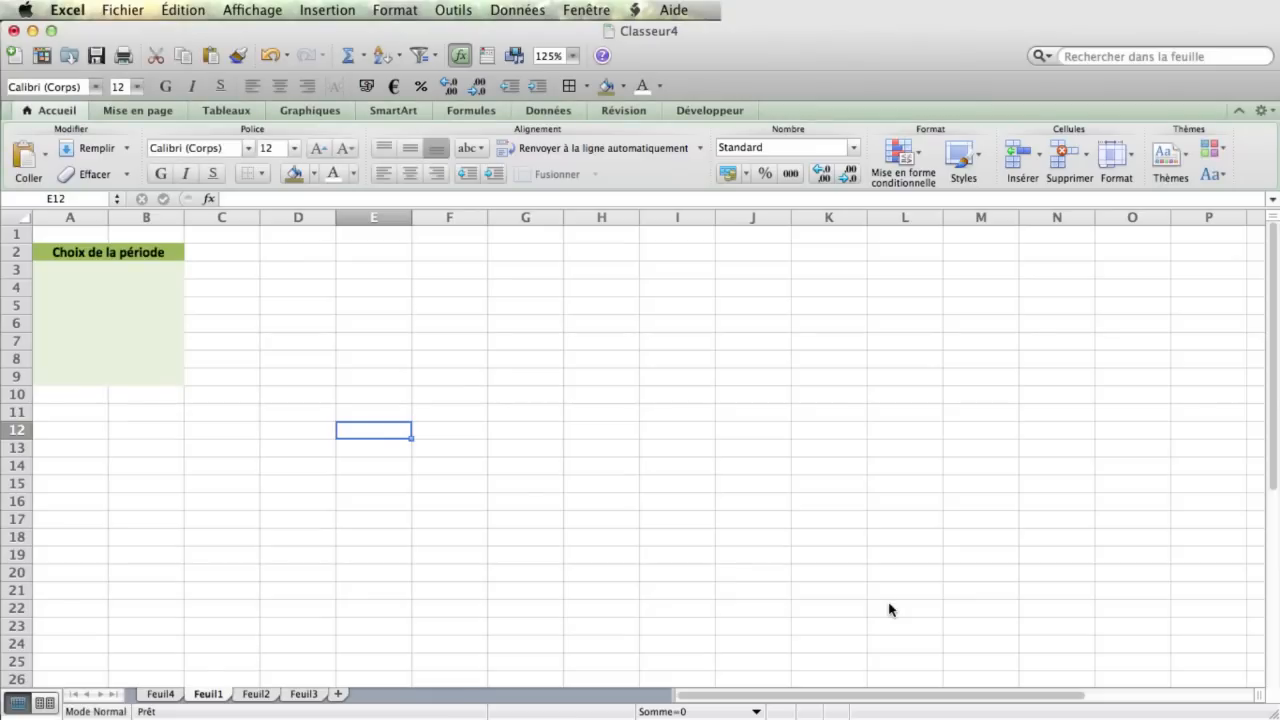
Insert three radio button form controls one below the other in the "Choix de la période" block
click(709, 111)
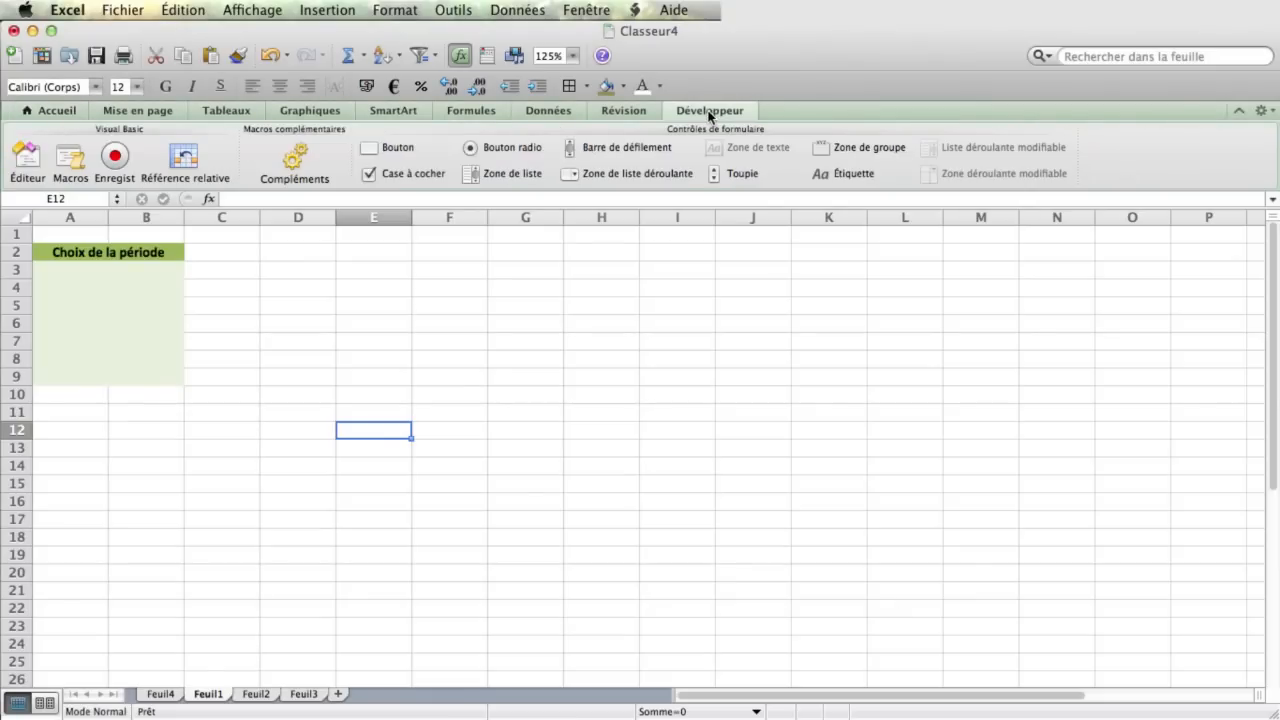
click(468, 150)
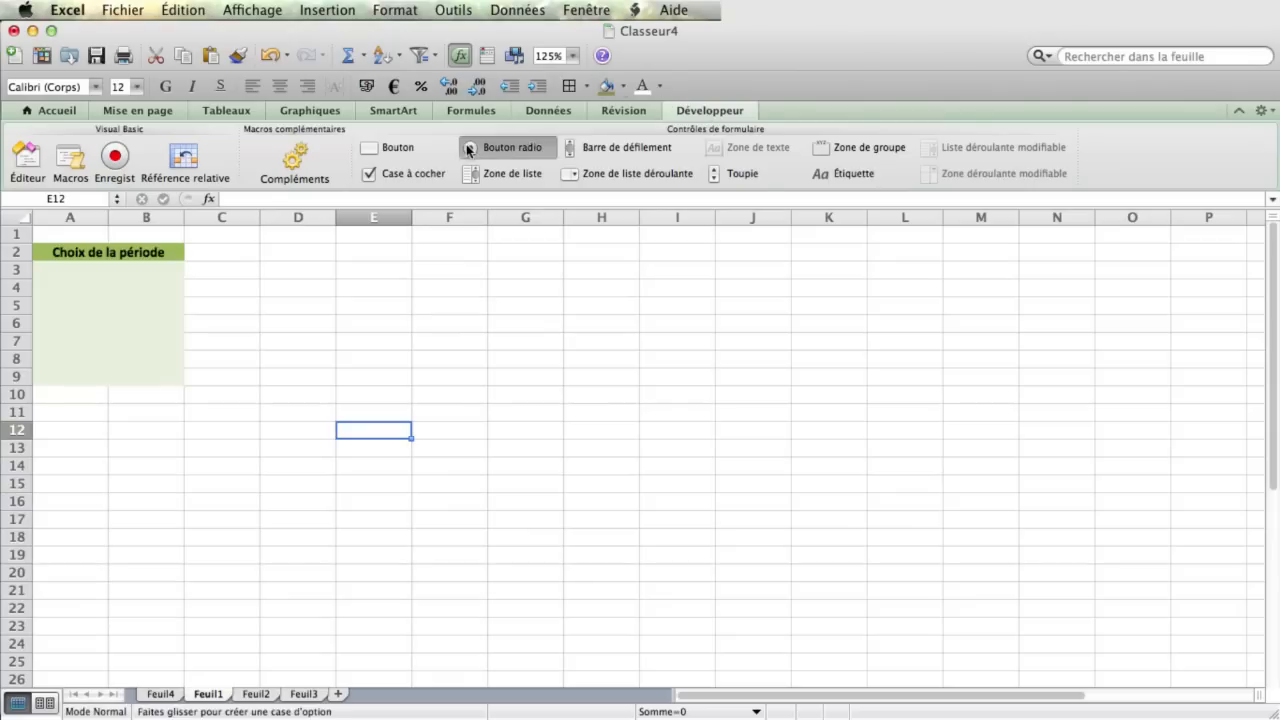
click(41, 283)
click(480, 148)
click(44, 324)
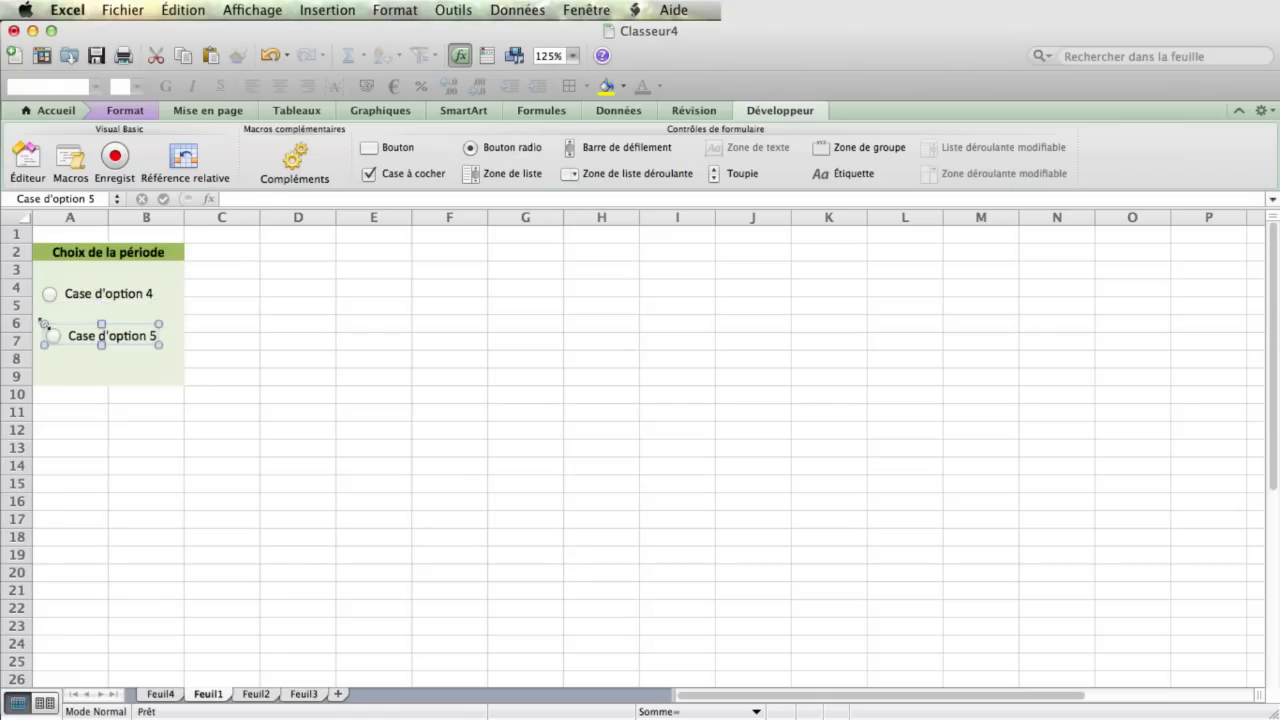
click(472, 150)
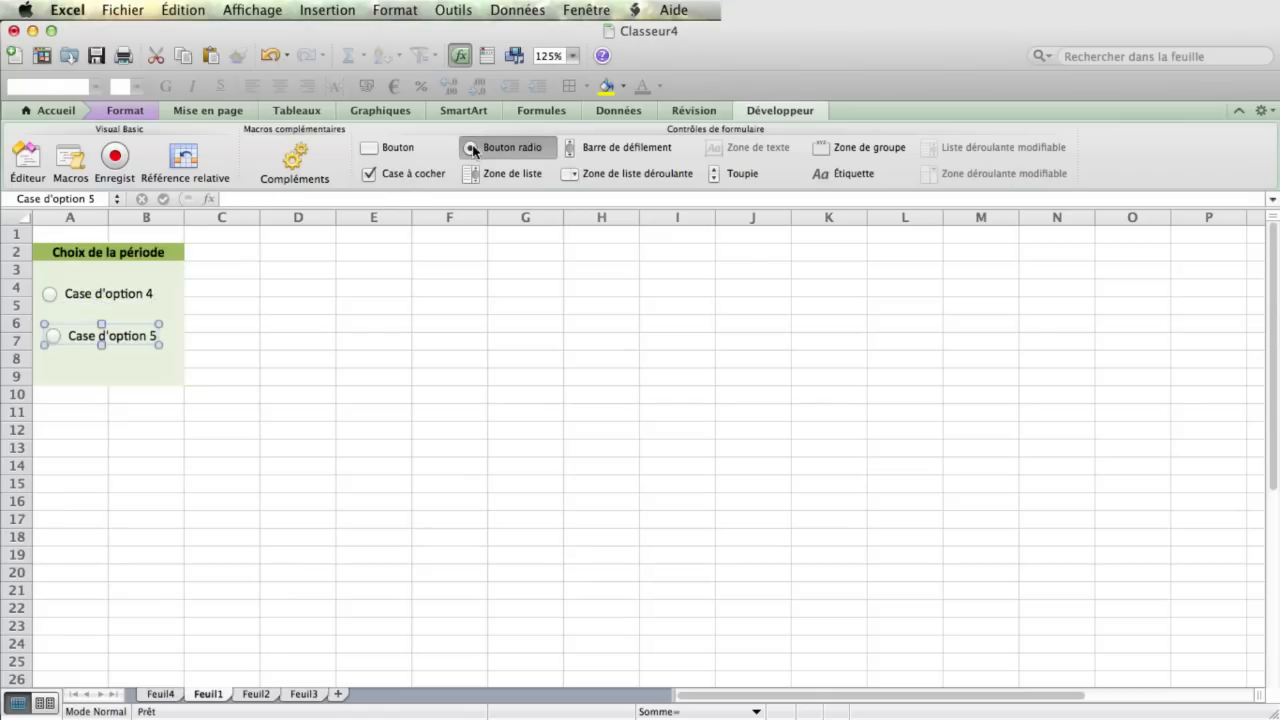
click(48, 371)
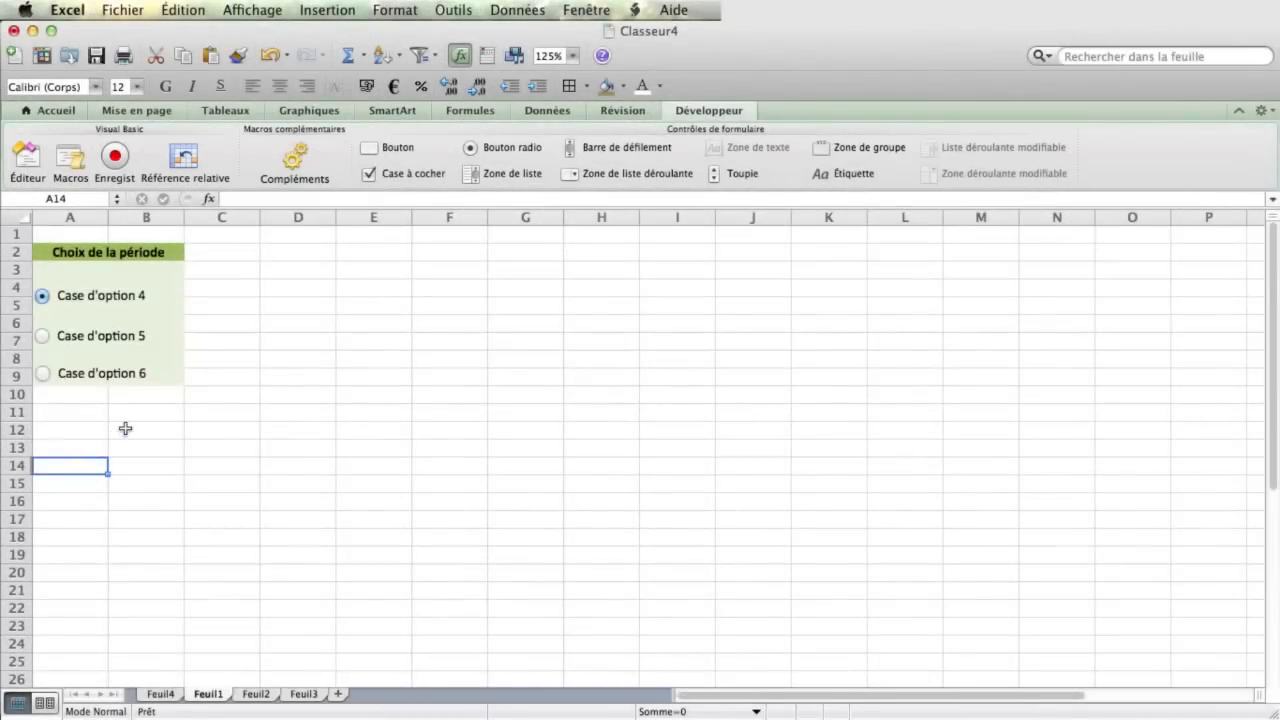
Change the label text of the first radio button to "Période 1"
right_click(125, 290)
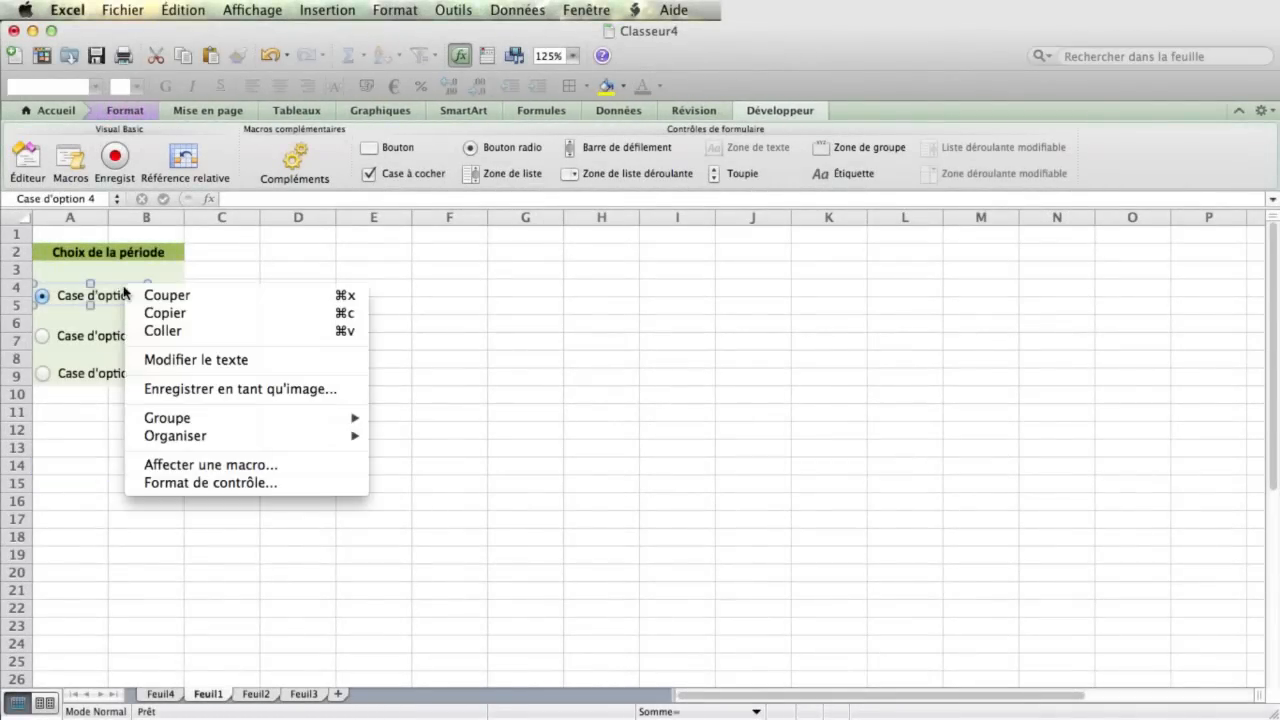
click(166, 359)
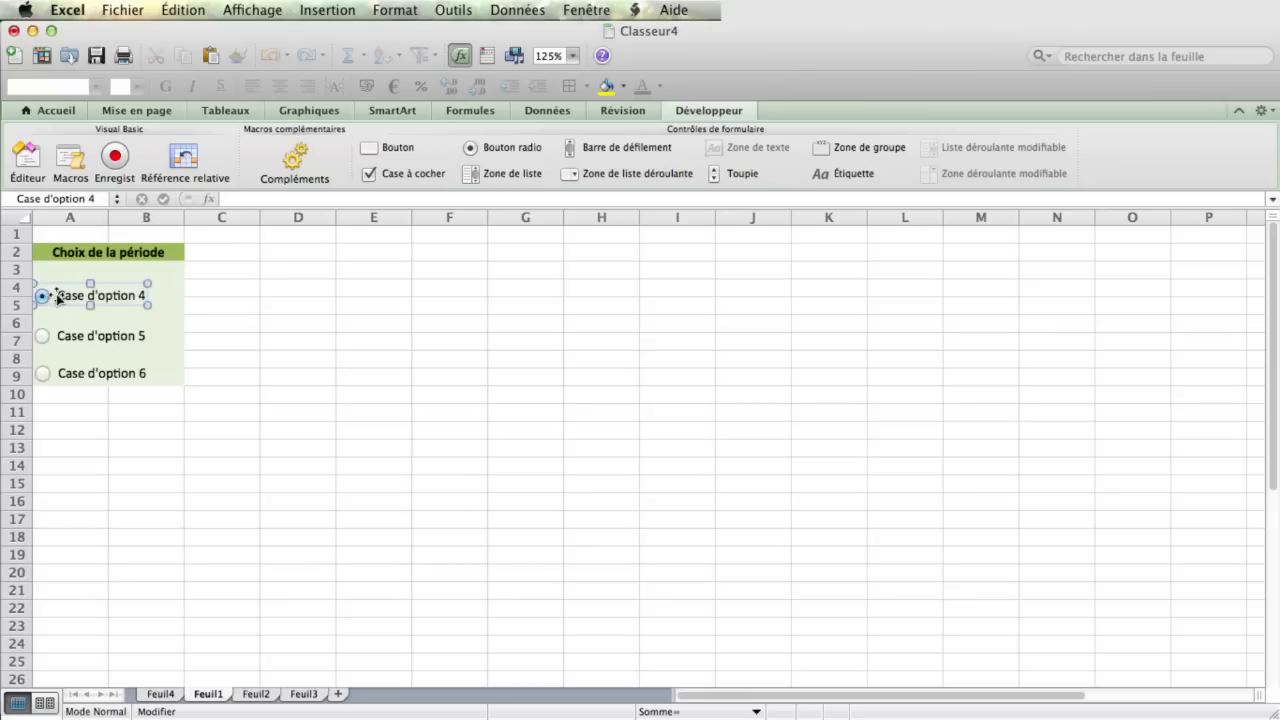
drag(58, 295, 163, 293)
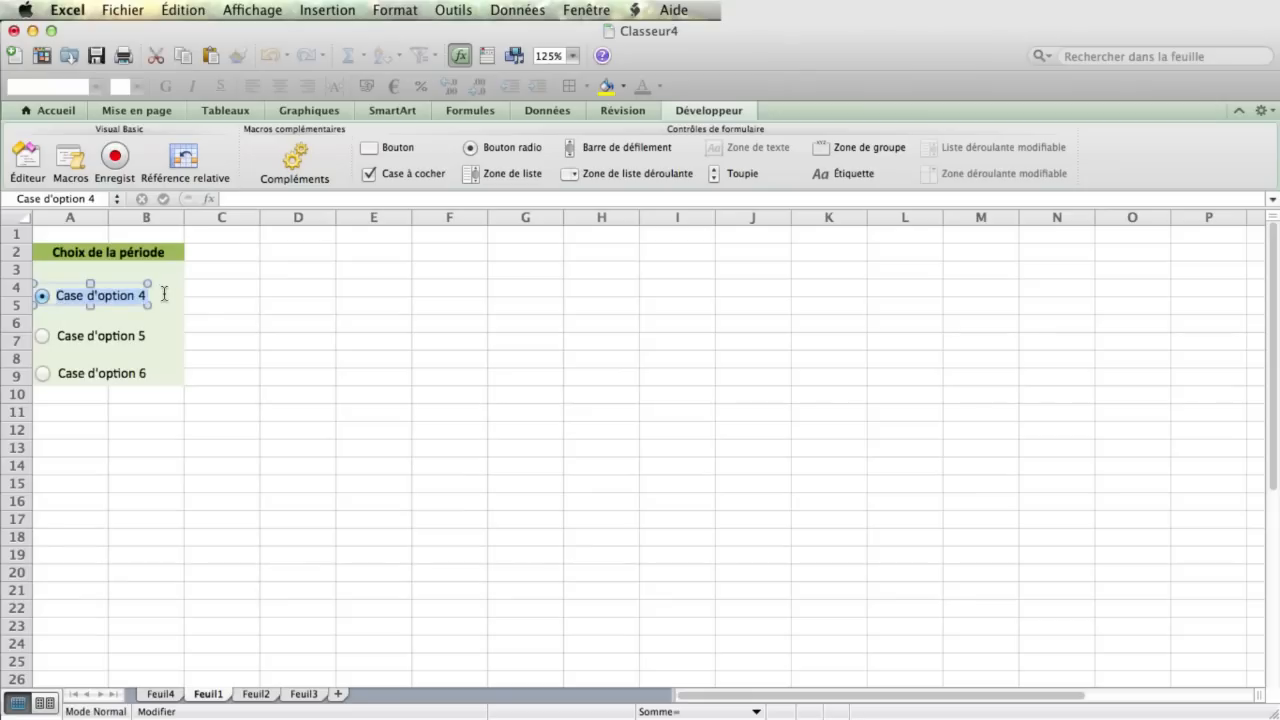
key(BackSpace)
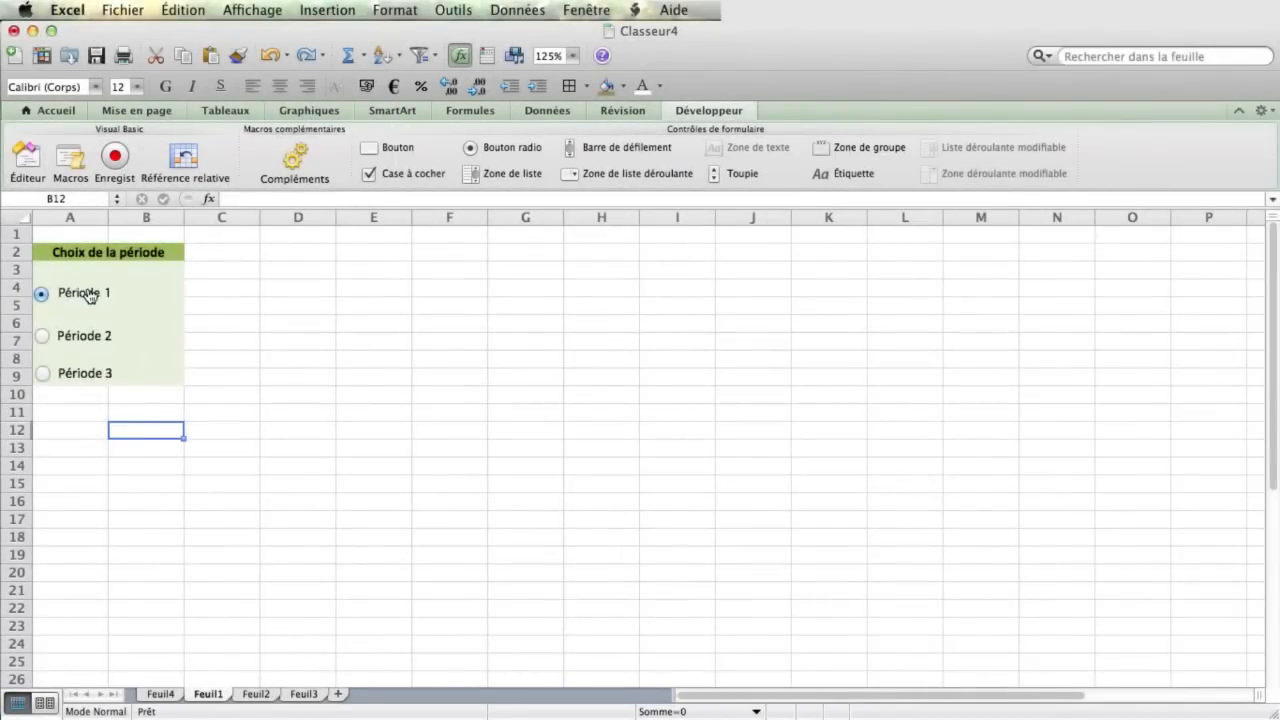
Format the Période 1 radio button so that its linked cell is $A$10
right_click(89, 295)
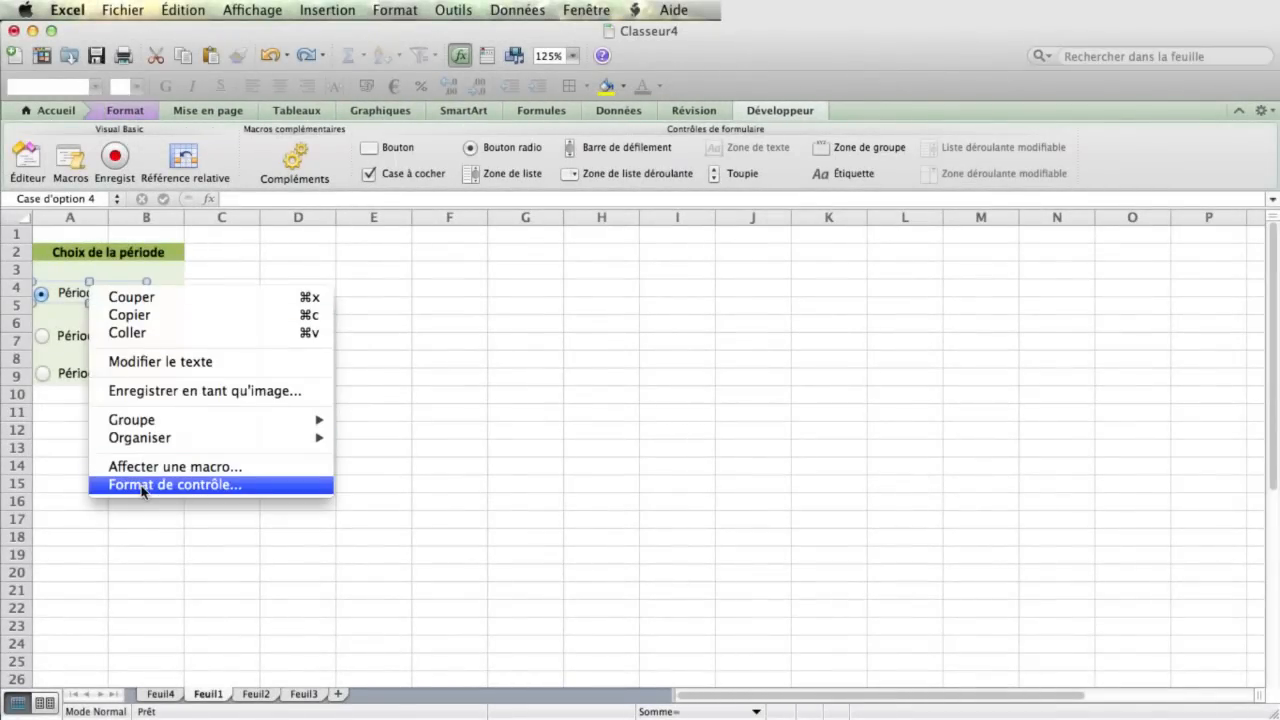
click(143, 486)
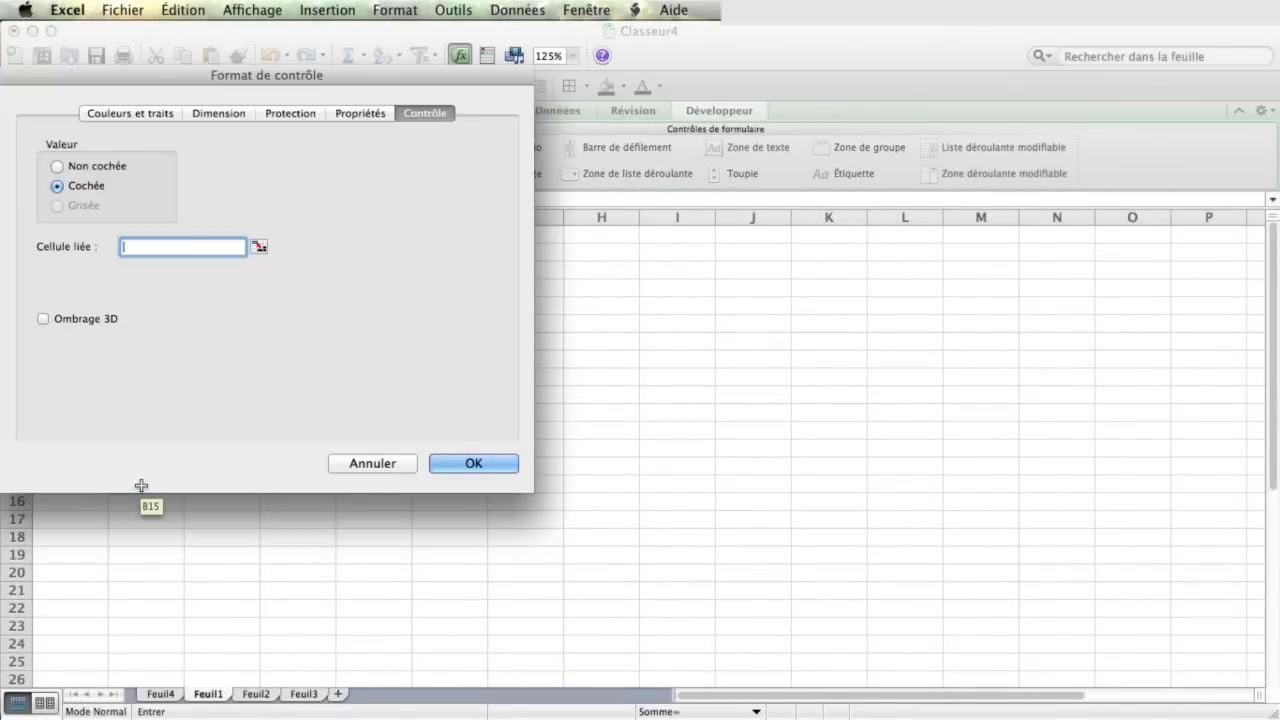
drag(135, 82, 438, 97)
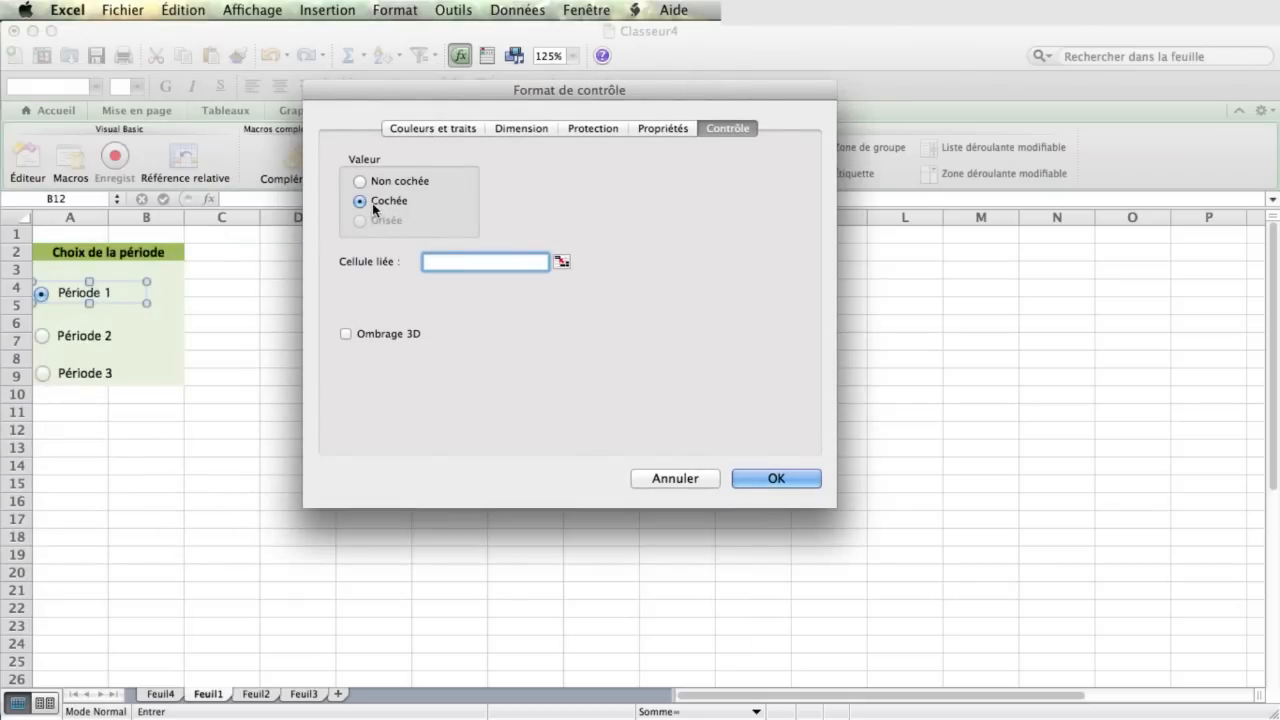
click(74, 398)
click(797, 480)
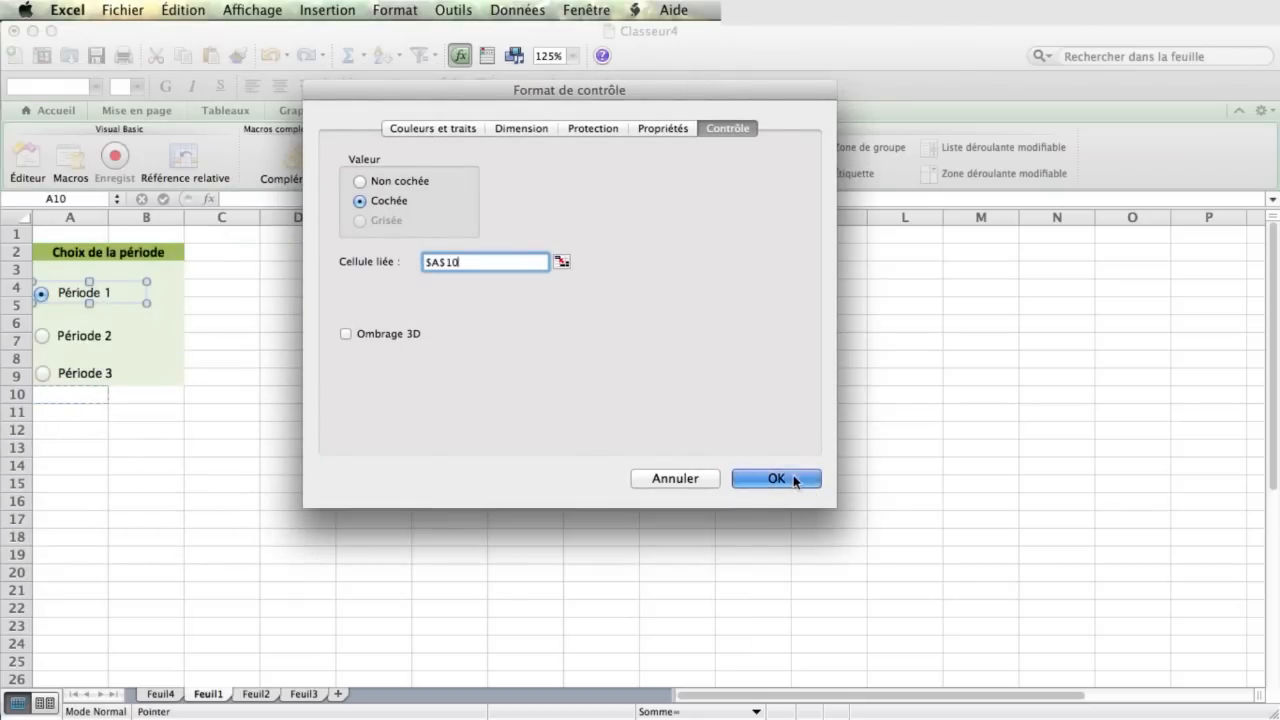
Deselect the control and test the radio buttons by choosing Période 2 followed by Période 3
click(238, 362)
click(43, 337)
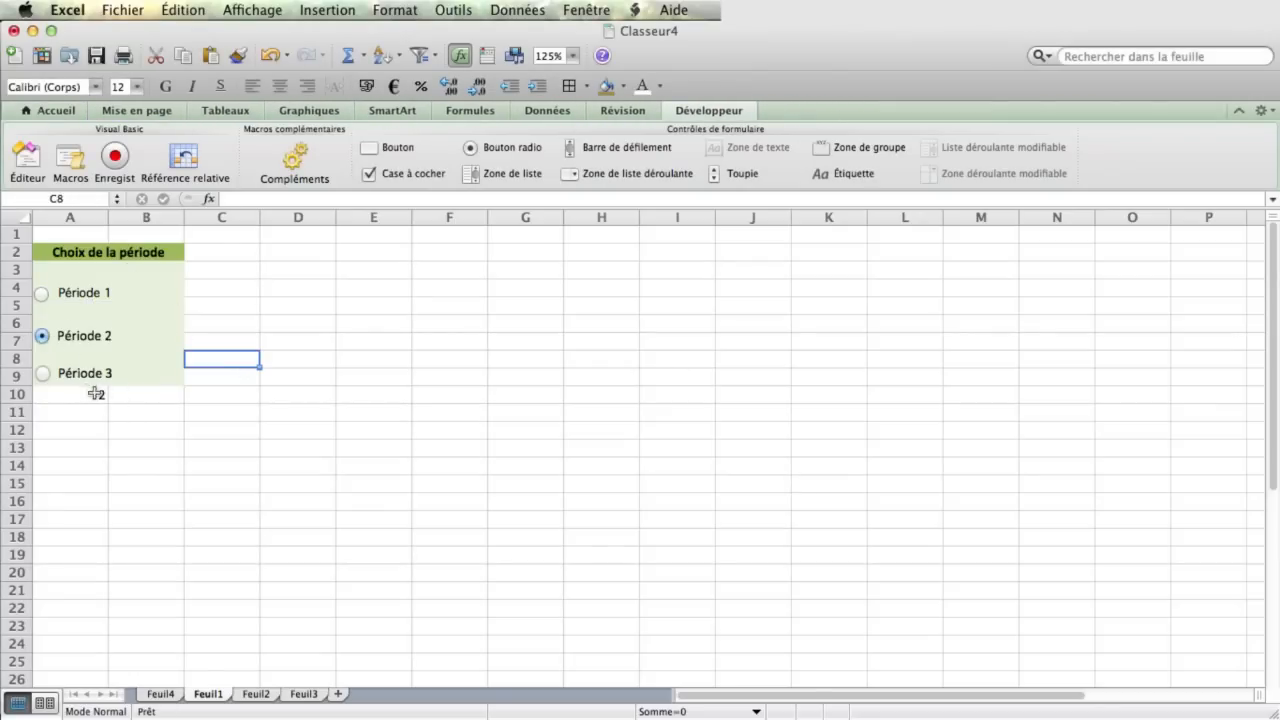
click(44, 377)
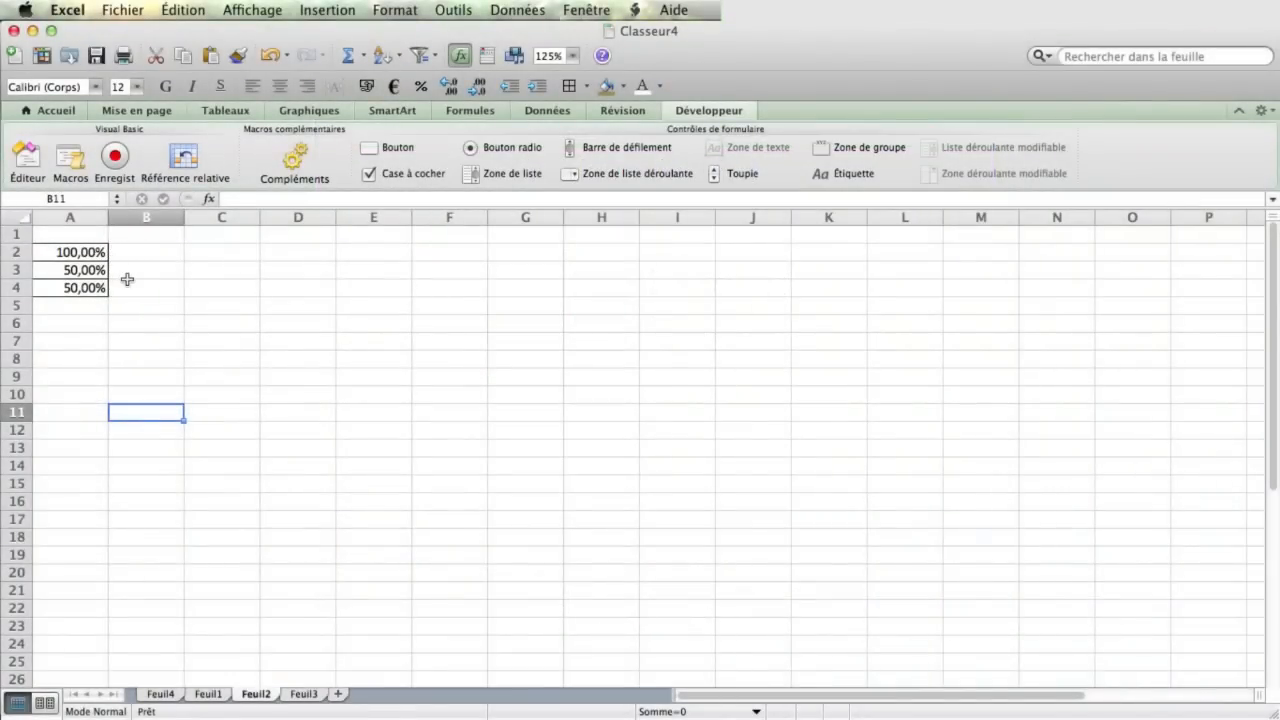
Insert an Anneaux (doughnut) chart from the percentages in A2:A4 on sheet Feuil2
drag(88, 251, 88, 283)
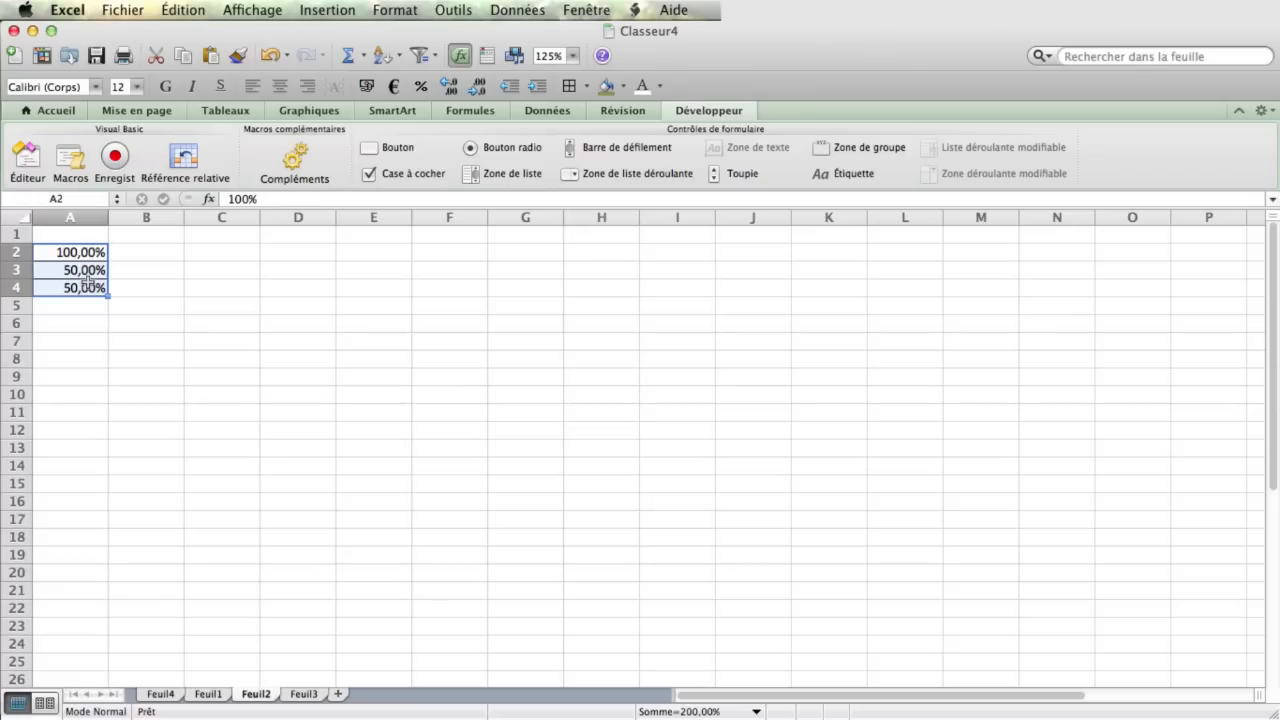
click(300, 110)
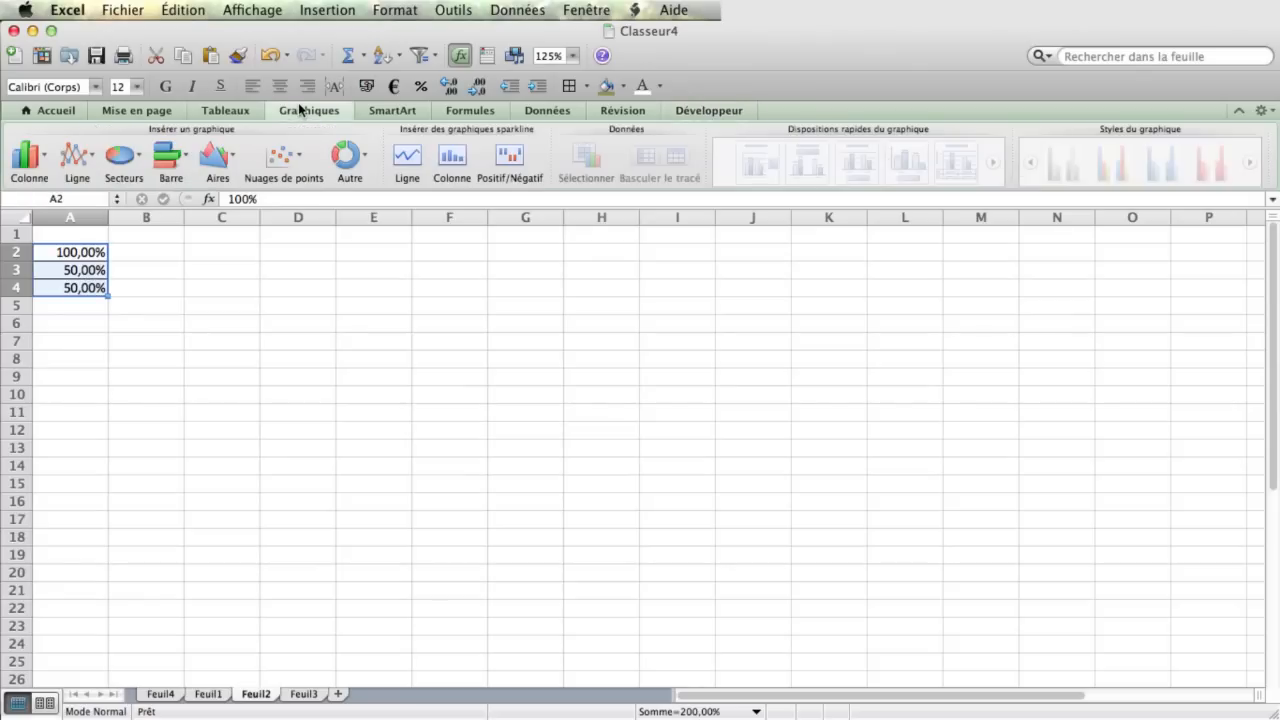
click(369, 160)
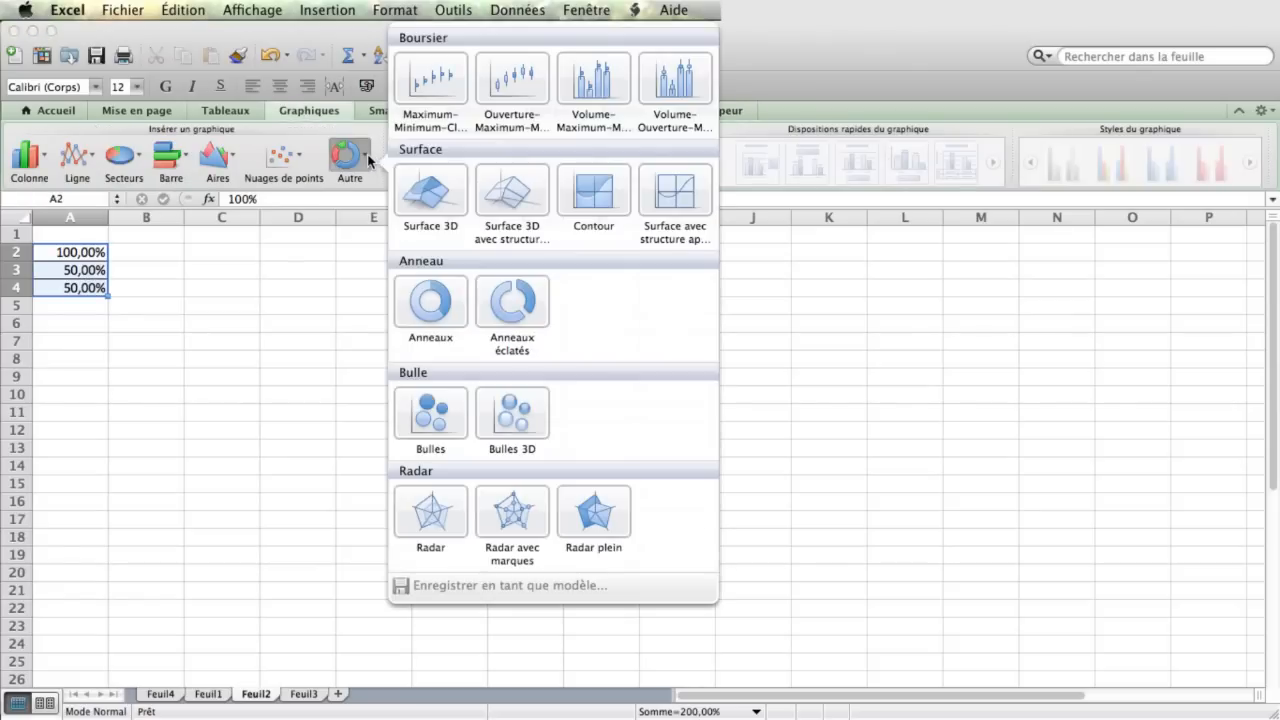
click(420, 290)
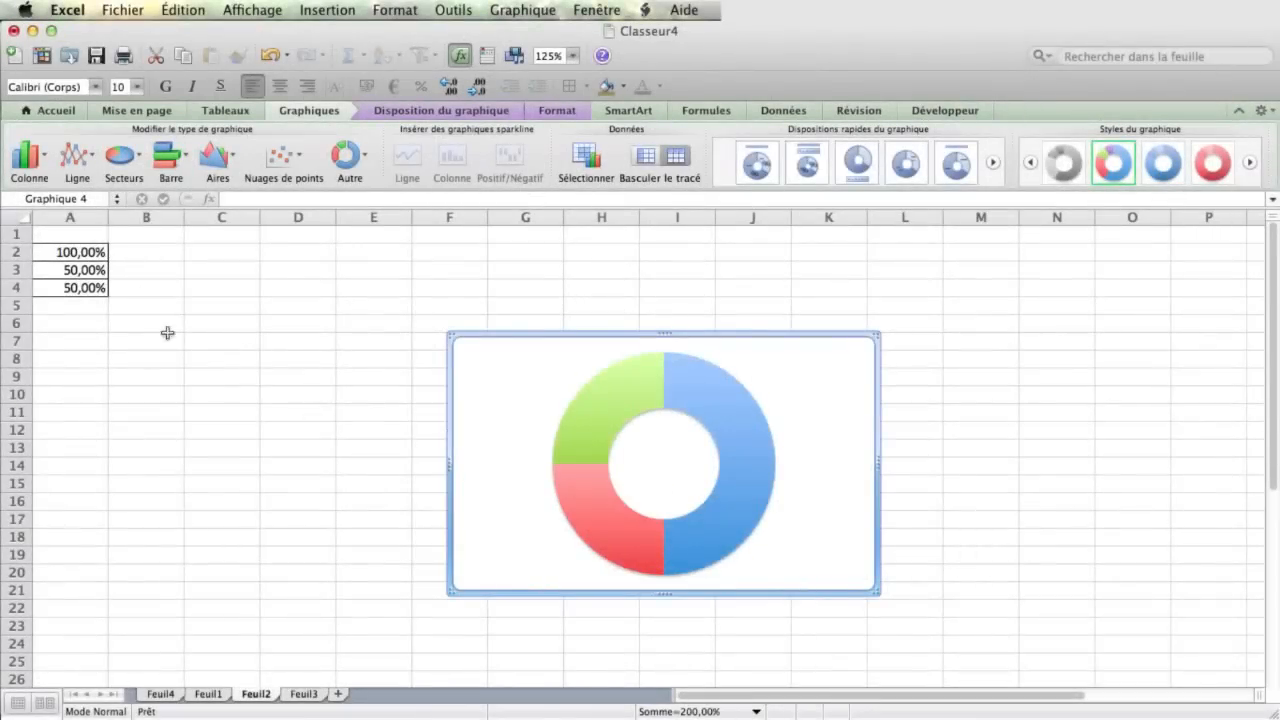
Set the percentage in cell A3 to 25% to test the doughnut chart's response
click(80, 271)
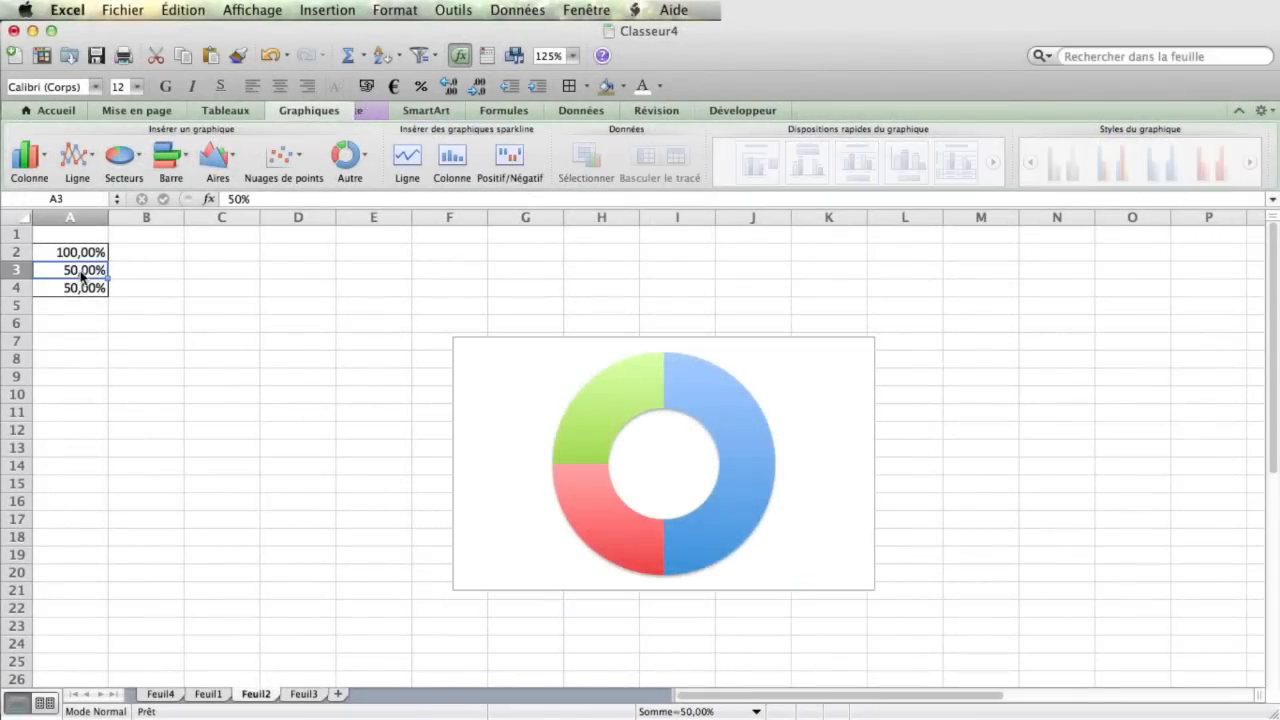
text(25)
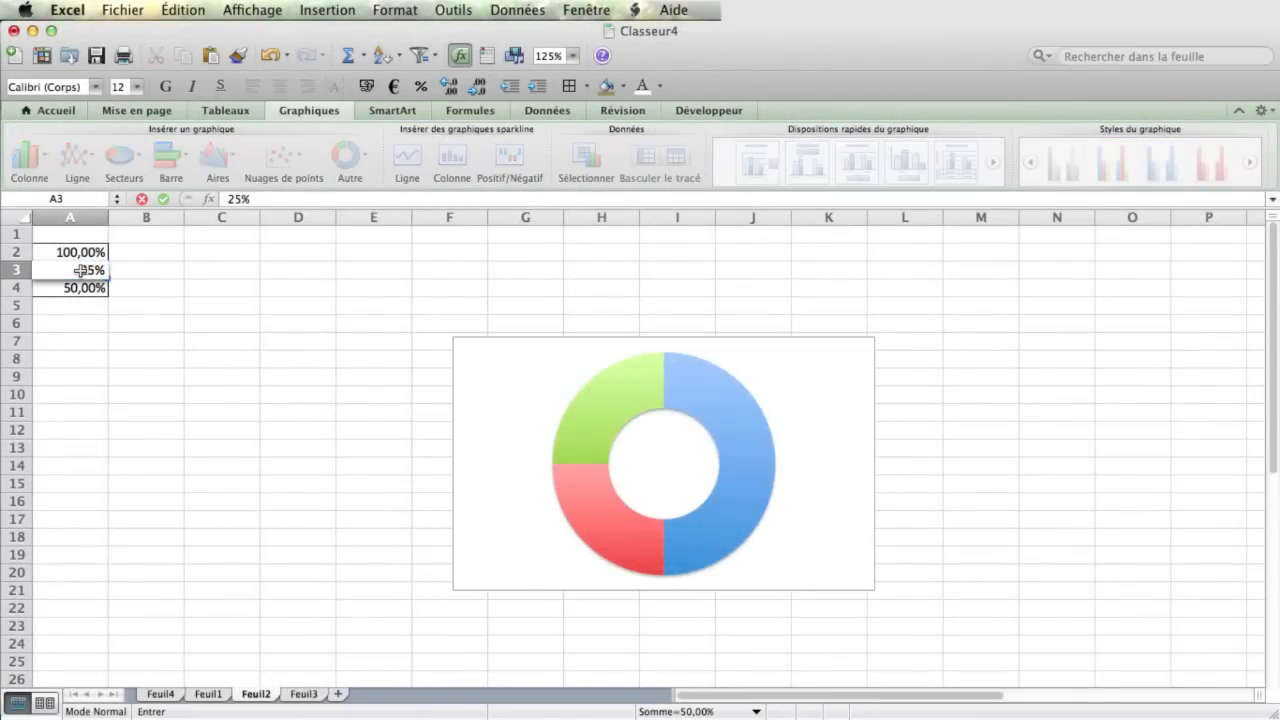
key(Return)
click(128, 317)
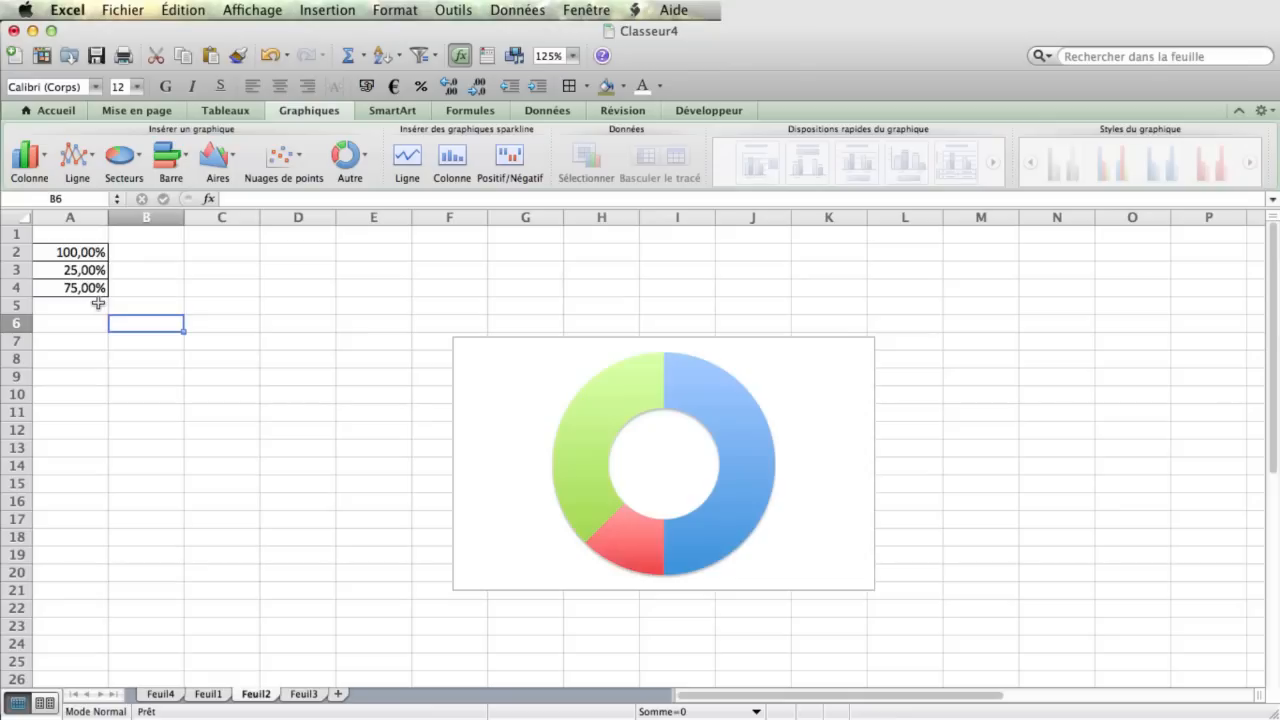
Format the doughnut data series so that the angle of the first slice is 90°
click(575, 507)
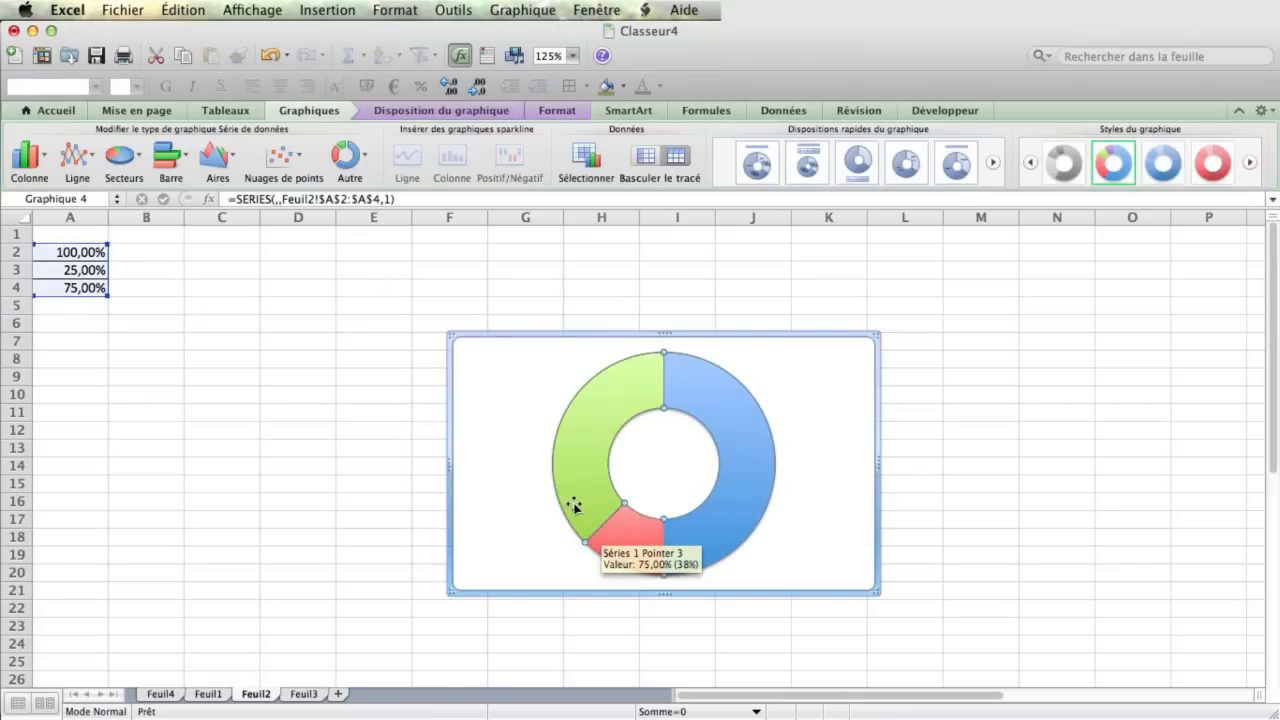
right_click(575, 507)
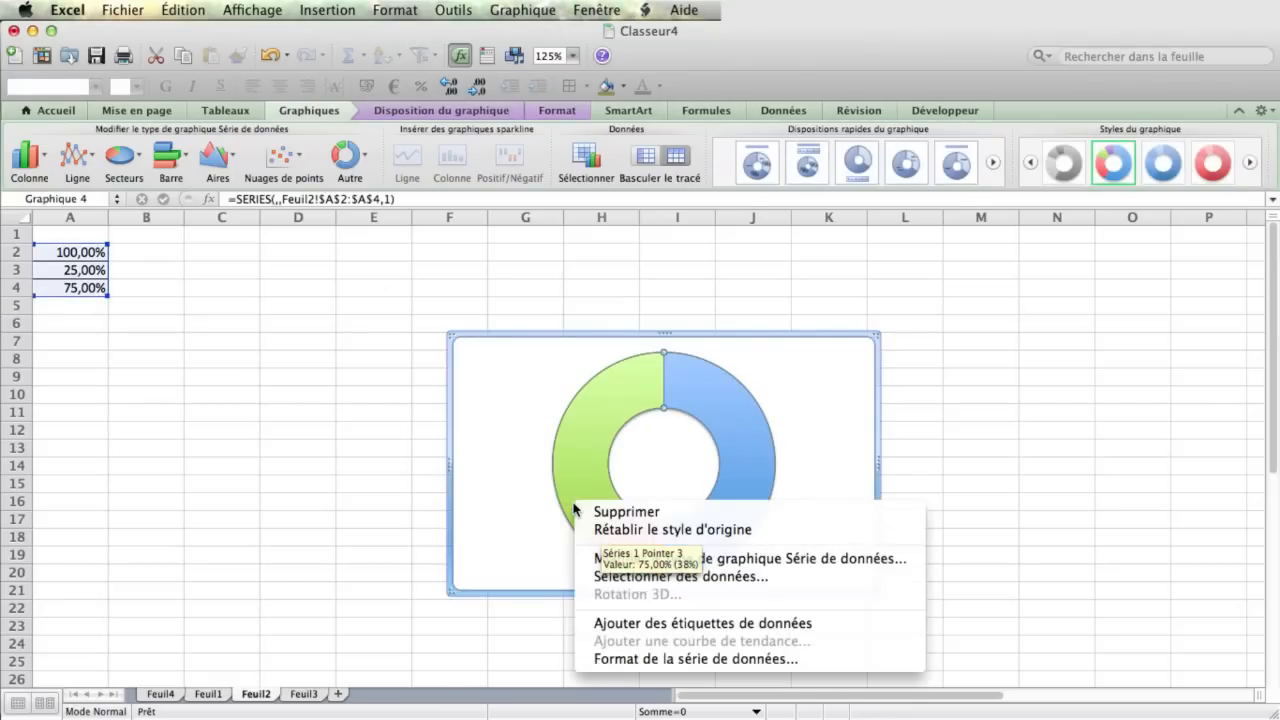
click(624, 659)
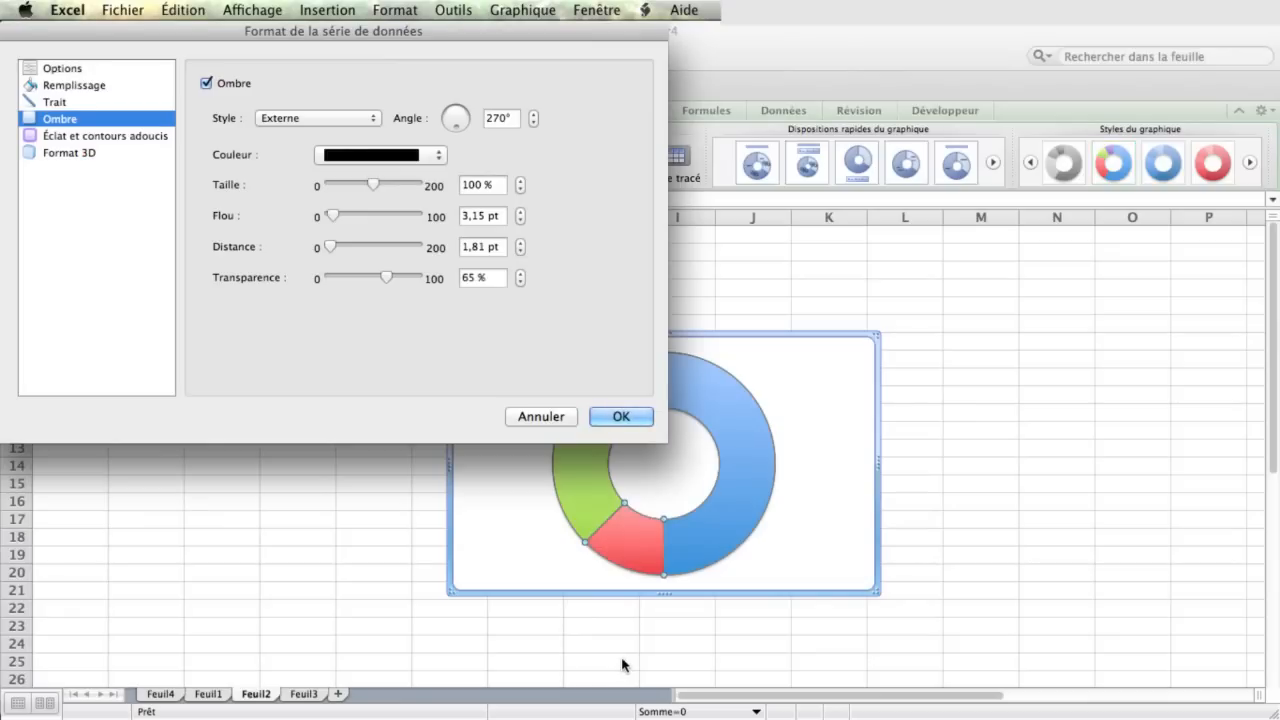
click(71, 70)
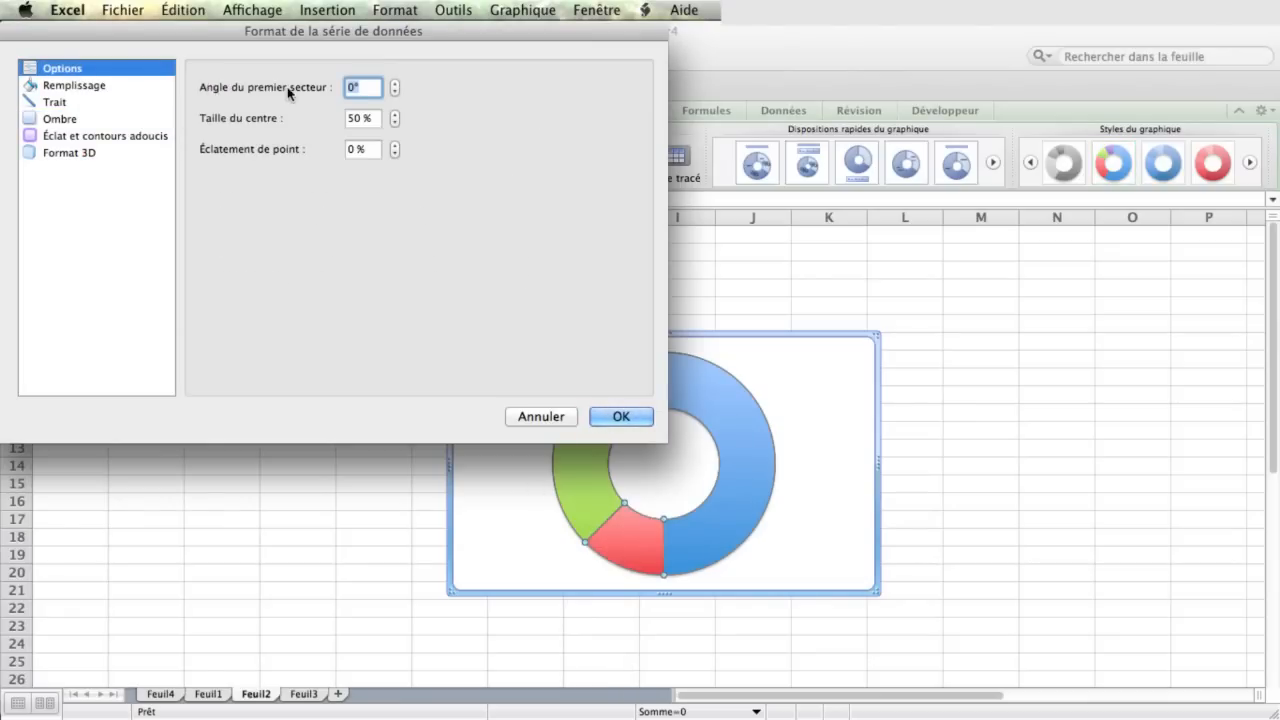
click(395, 85)
drag(395, 88, 395, 88)
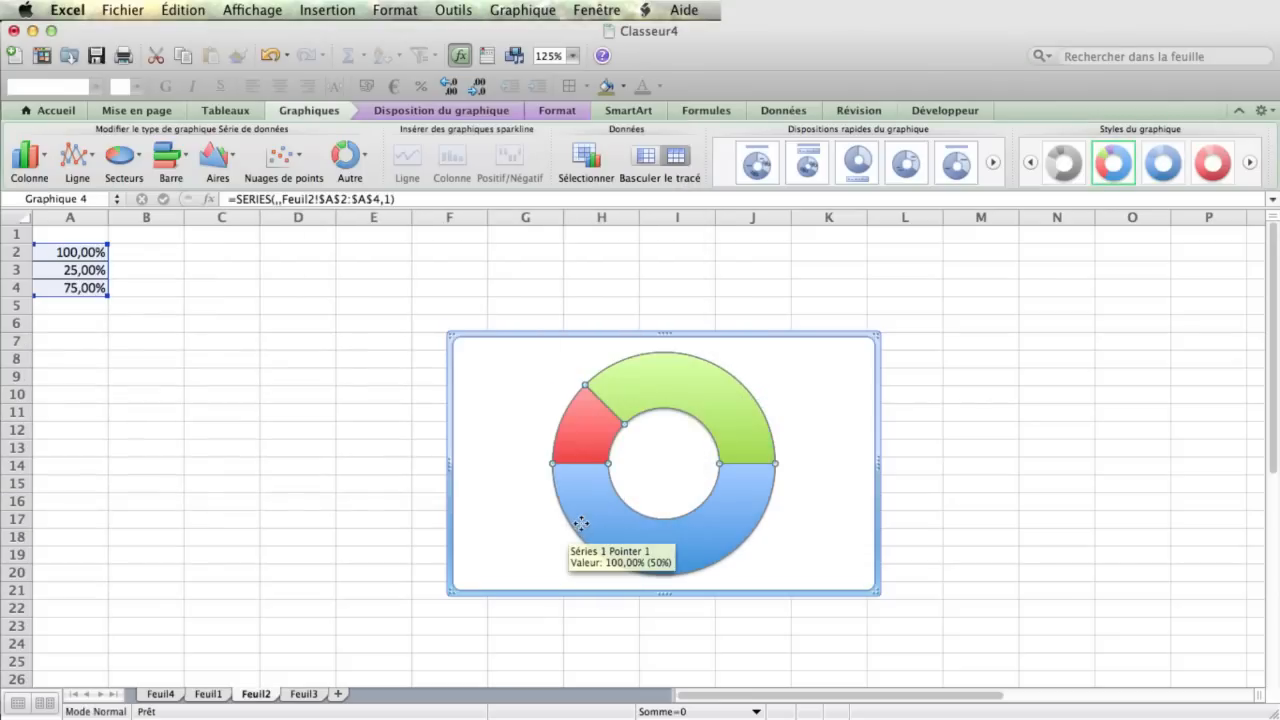
Format the blue 100% slice of the doughnut with Aucun remplissage (no fill) and no shadow
click(581, 523)
right_click(581, 525)
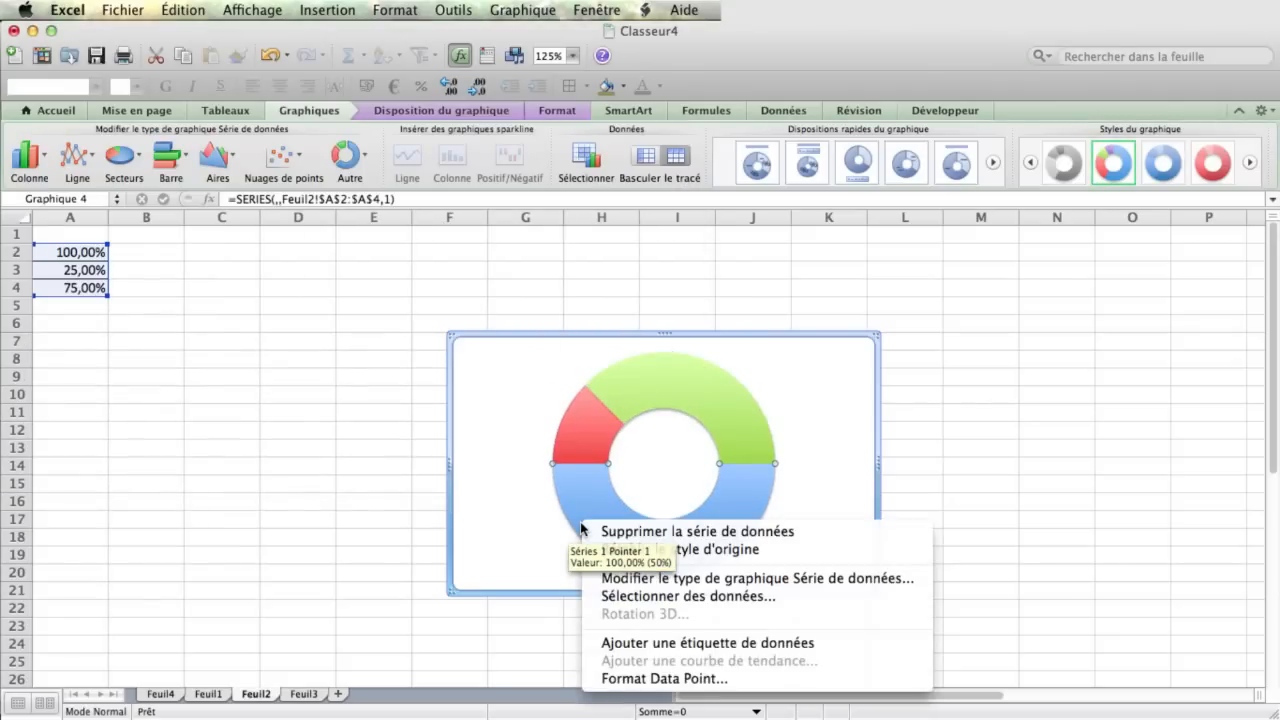
click(615, 679)
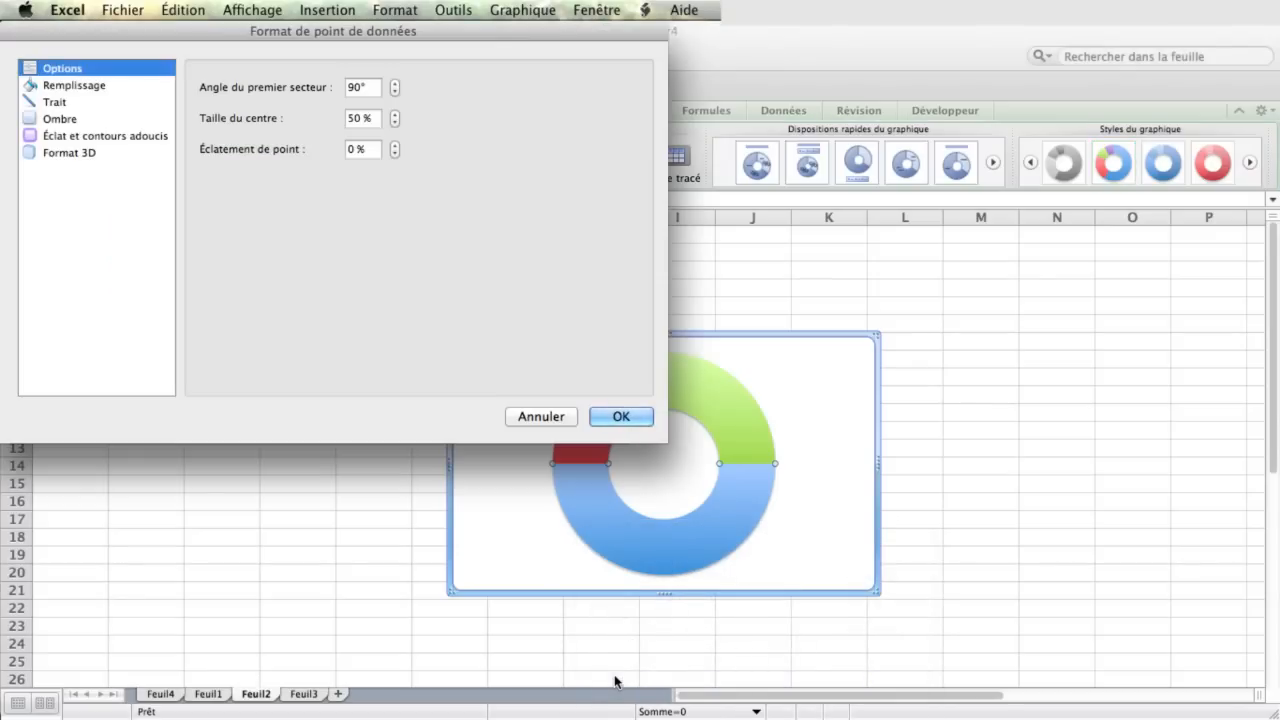
click(68, 88)
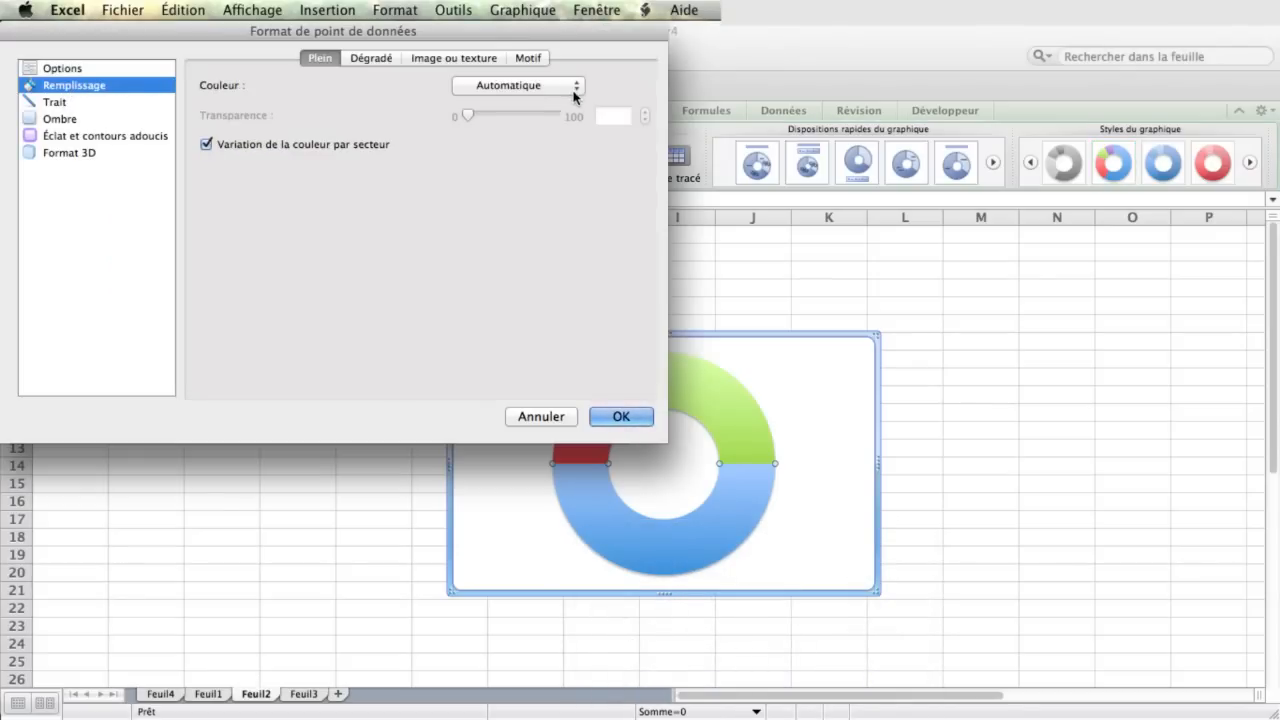
click(574, 90)
click(553, 136)
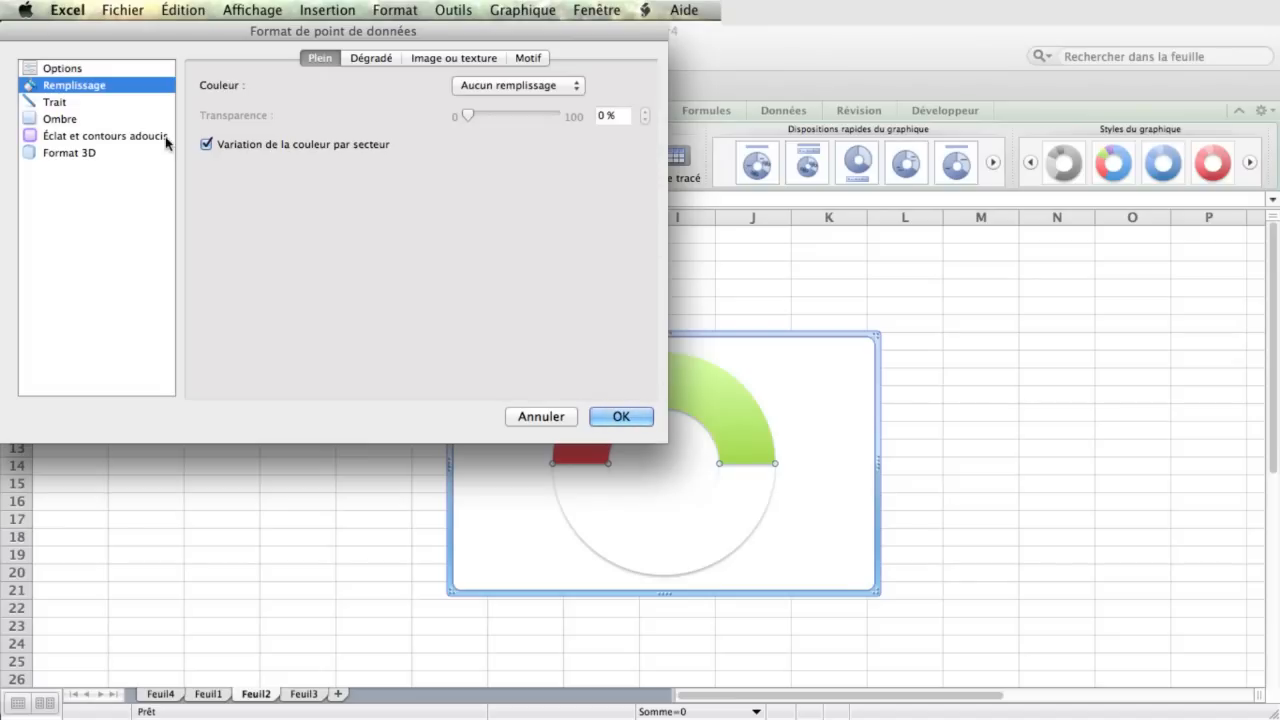
click(68, 121)
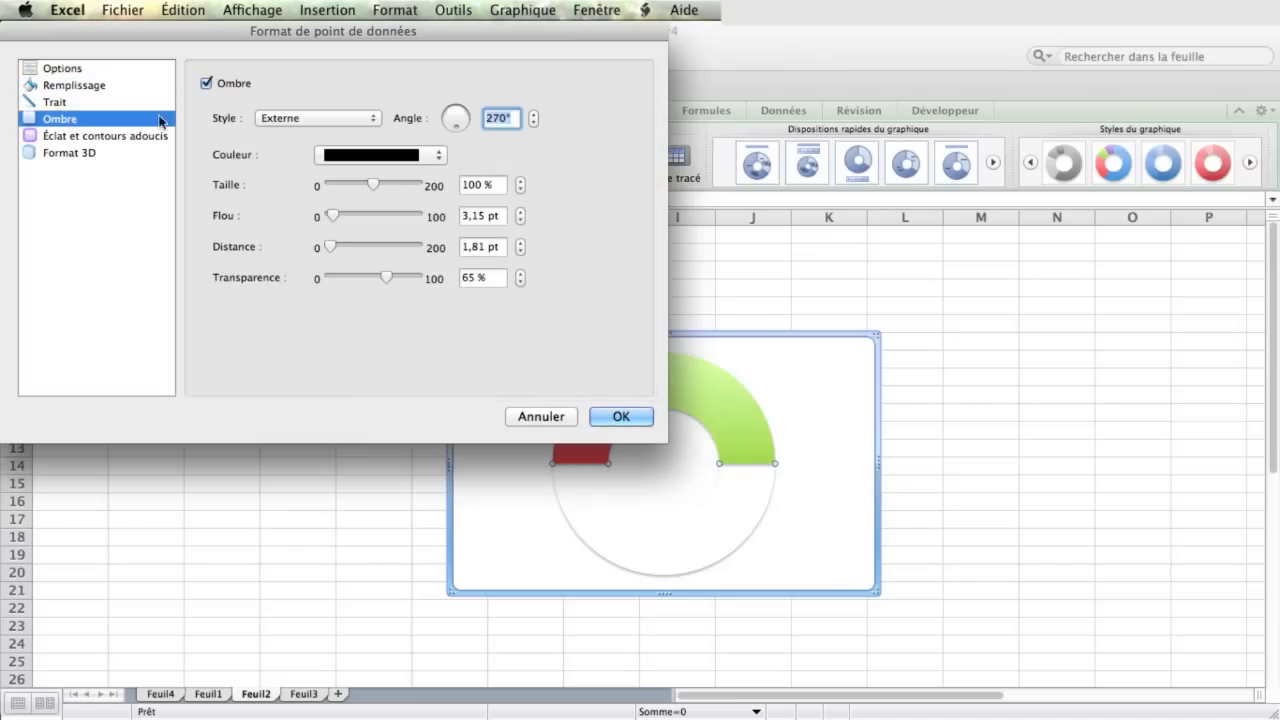
click(205, 85)
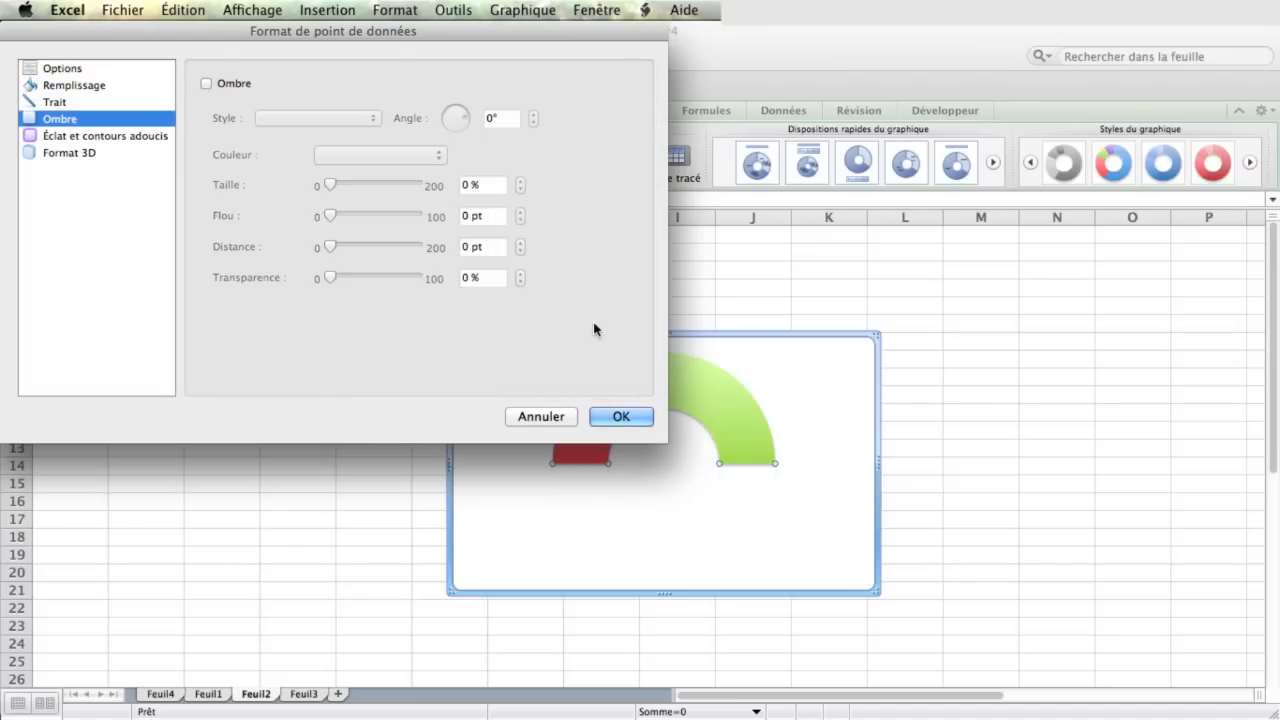
click(621, 417)
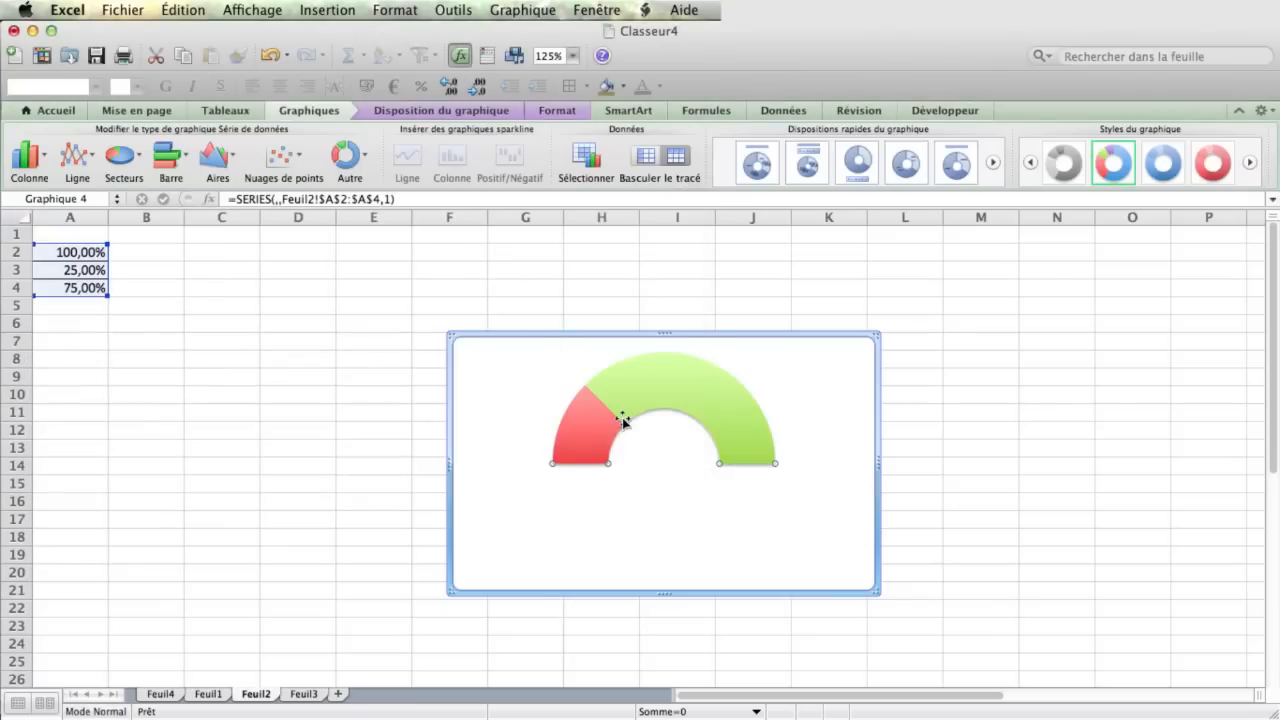
Set the percentage in cell A3 to 50%
click(70, 279)
text(50)
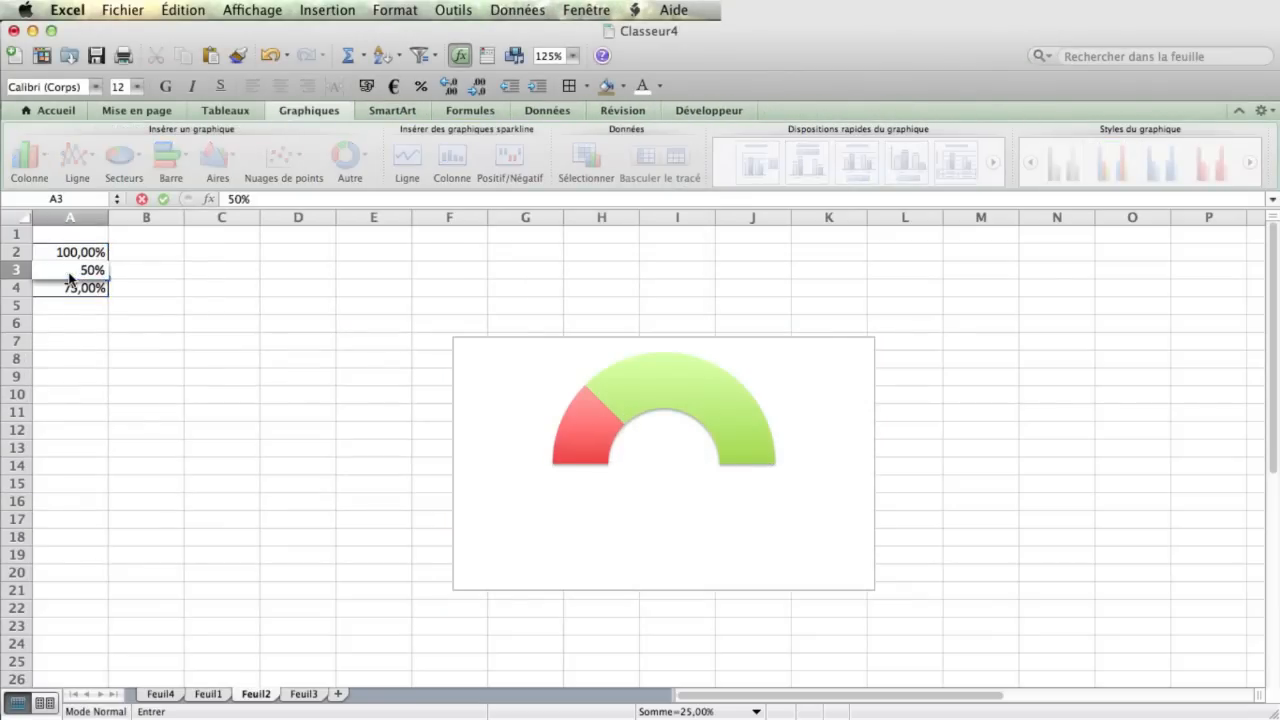
key(Return)
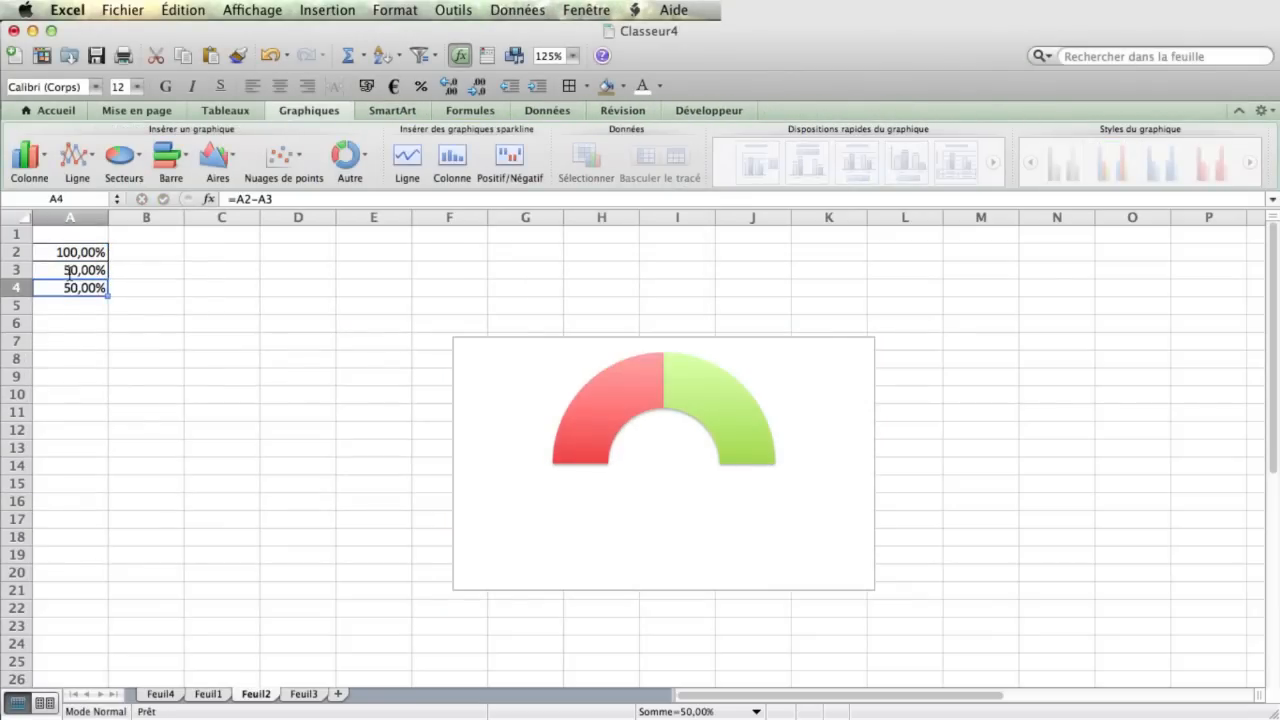
Insert an isosceles triangle shape beside the half-doughnut chart and close the shape library
click(329, 10)
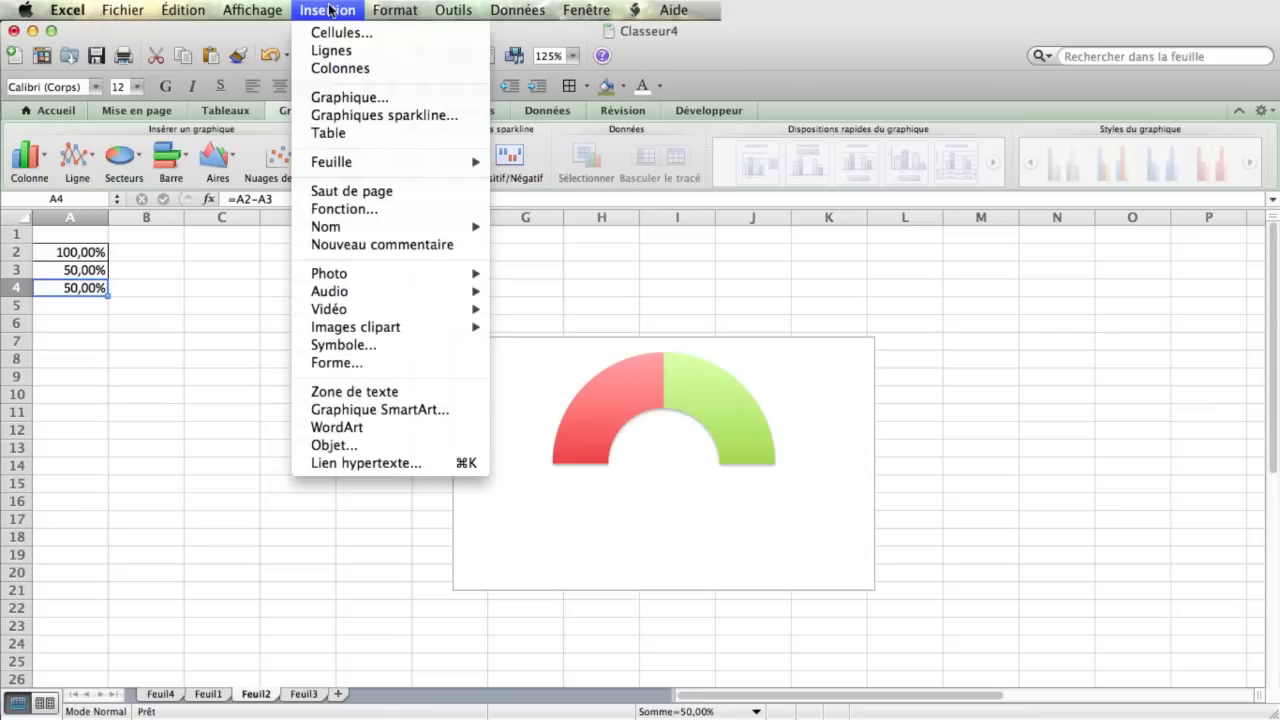
click(327, 362)
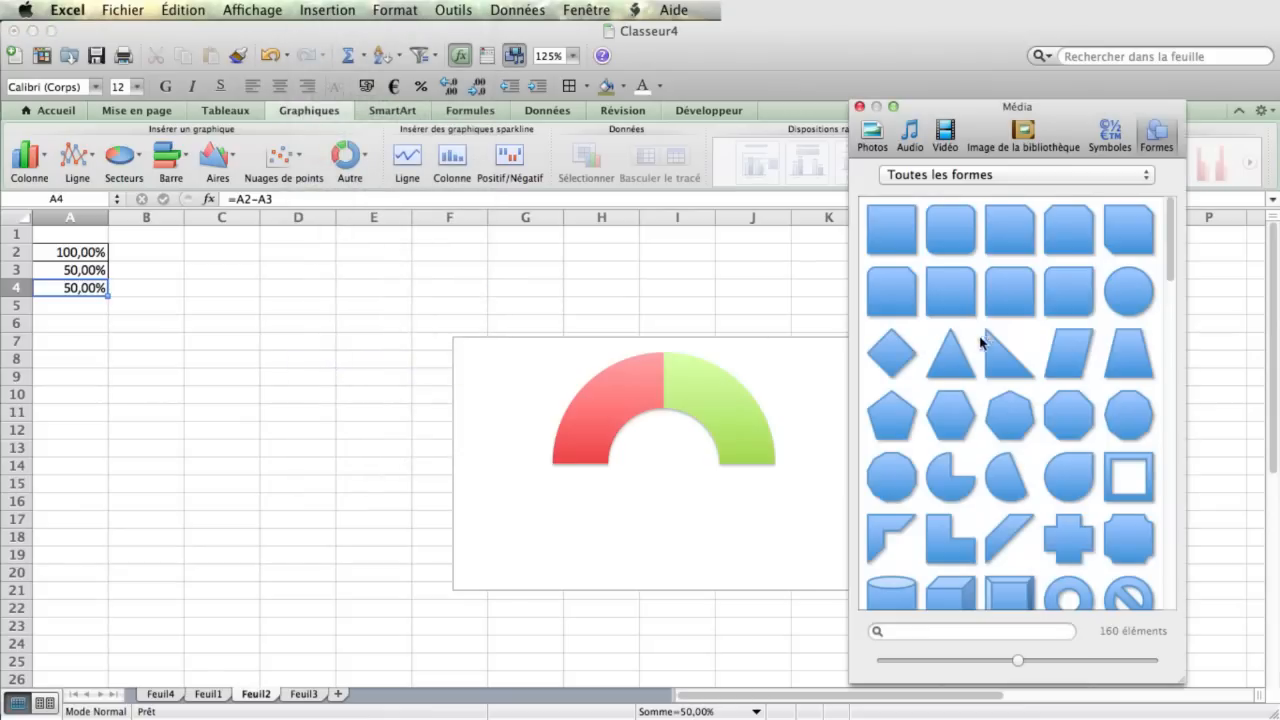
click(940, 366)
drag(917, 366, 390, 372)
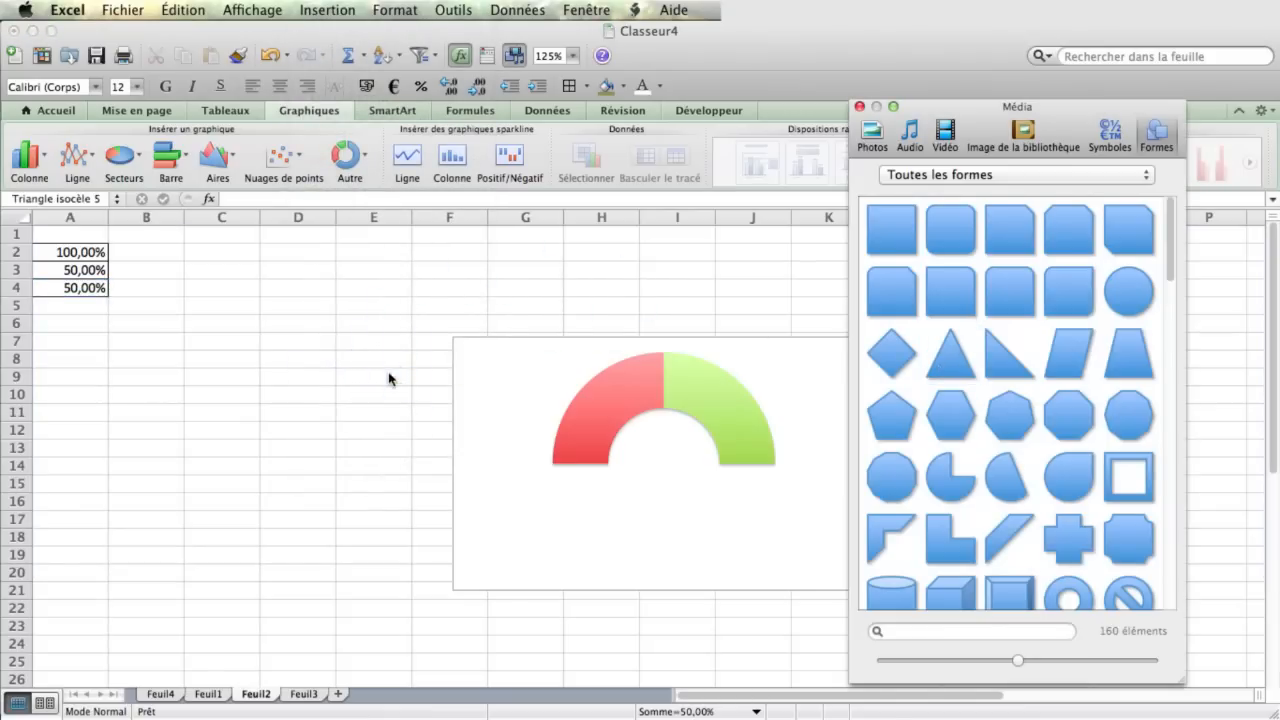
click(859, 106)
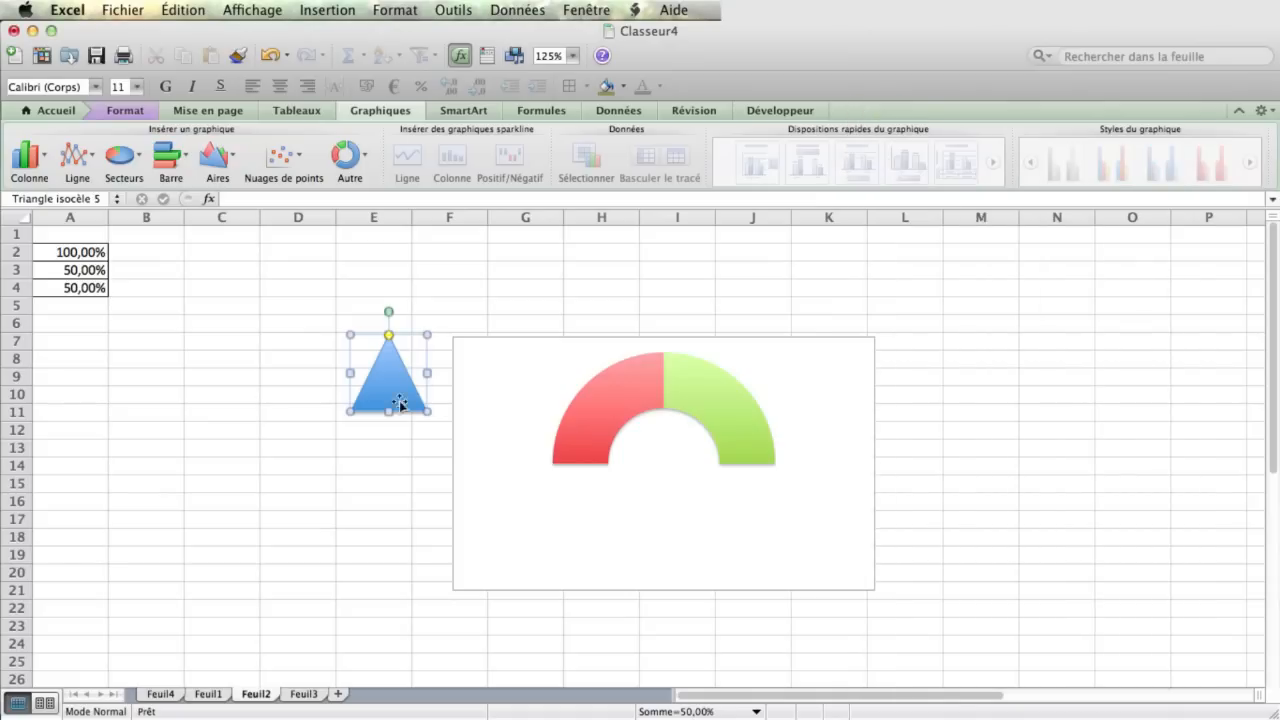
Reshape the triangle into a tall, narrow needle and place it at the centre of the half-doughnut, pointing up
drag(350, 410, 662, 459)
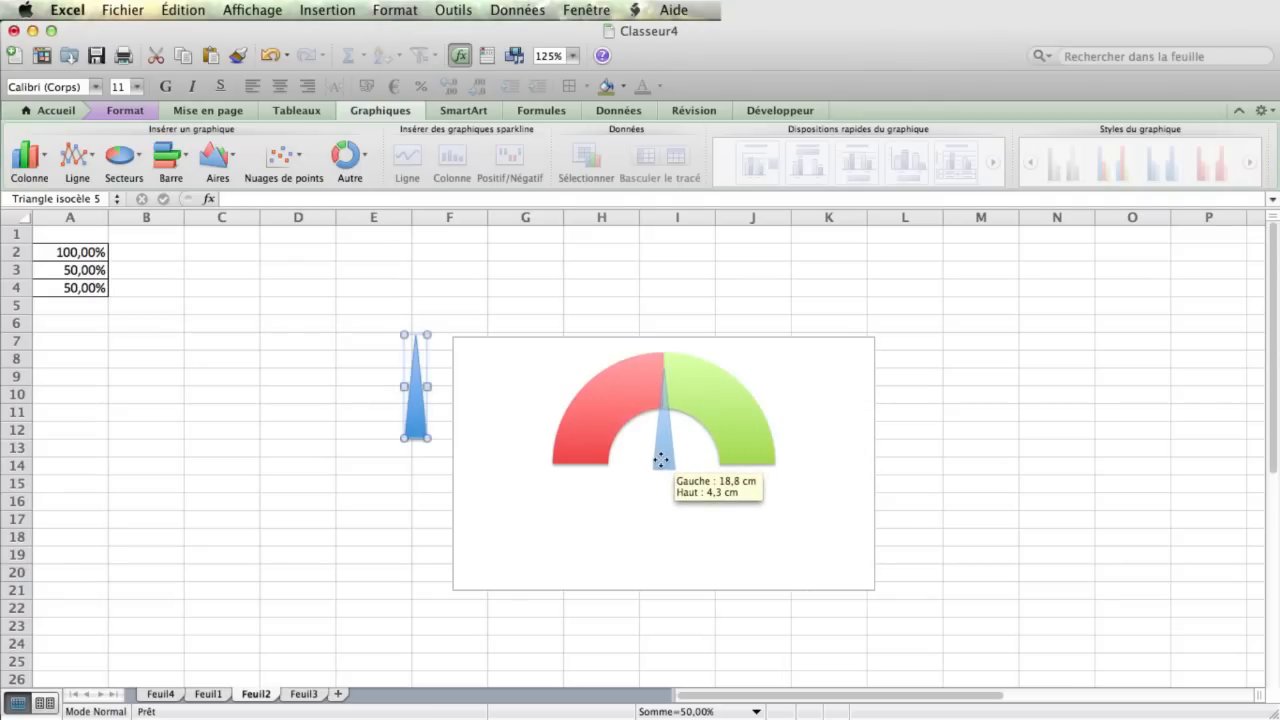
drag(661, 459, 663, 463)
Enter 24% in cell A3 to test the gauge with the needle in place
click(80, 271)
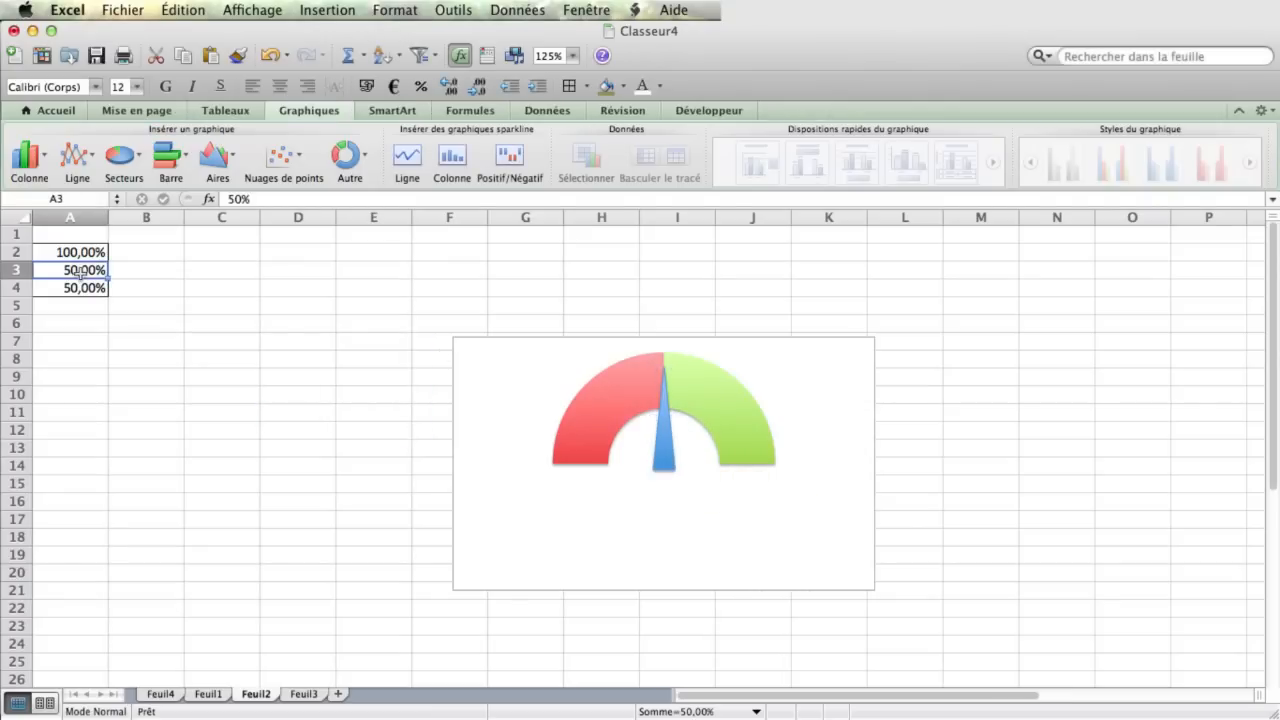
text(24)
key(Return)
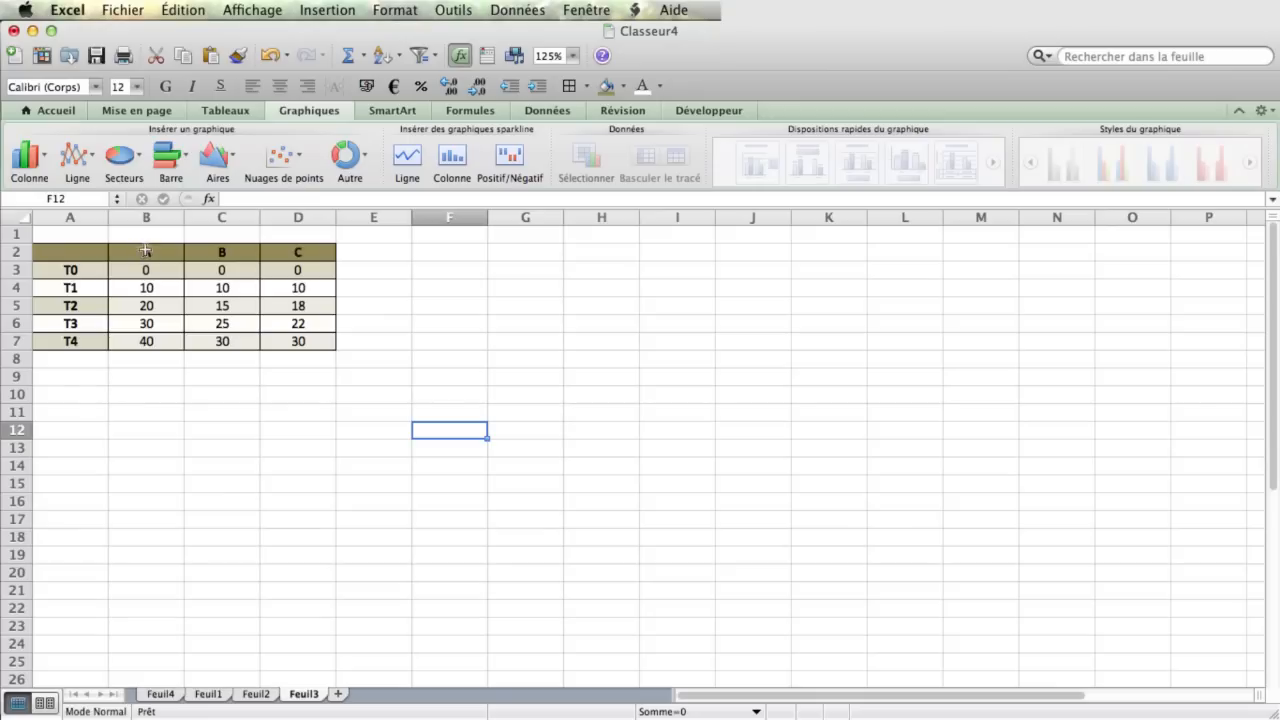
Insert a line chart from the table in A2:D7 on sheet Feuil3
drag(98, 243, 281, 340)
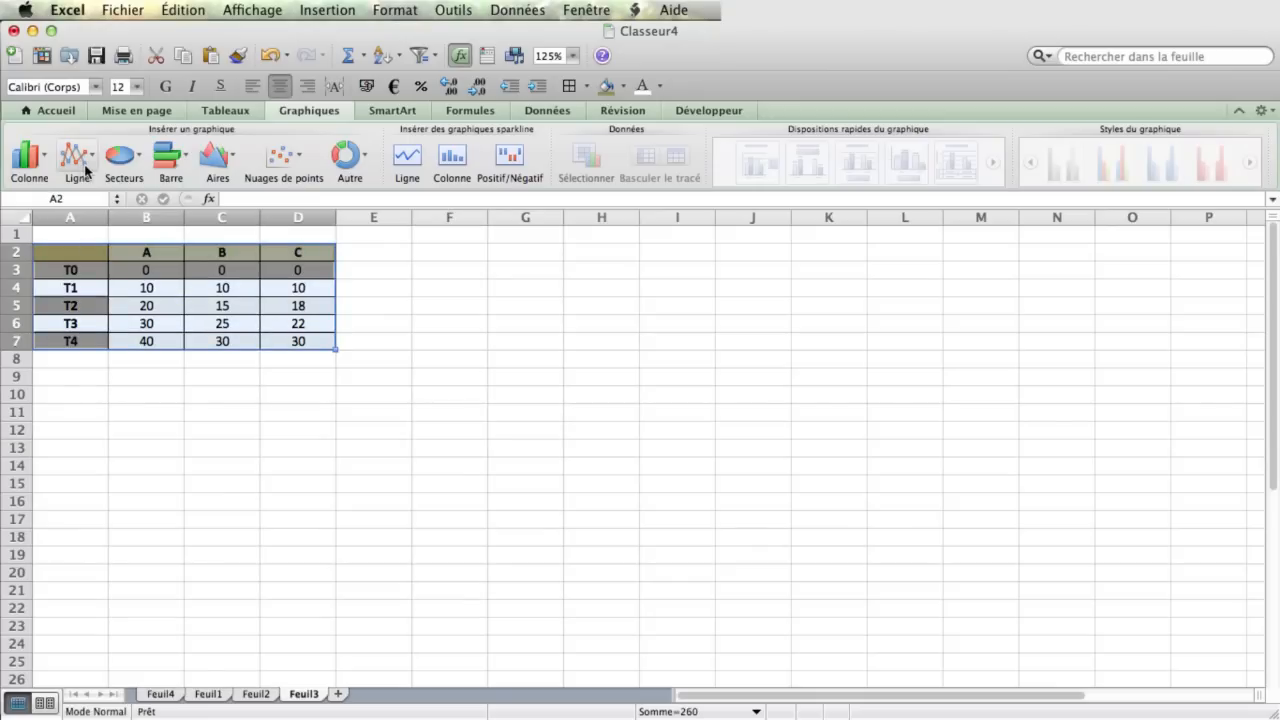
click(86, 171)
click(60, 251)
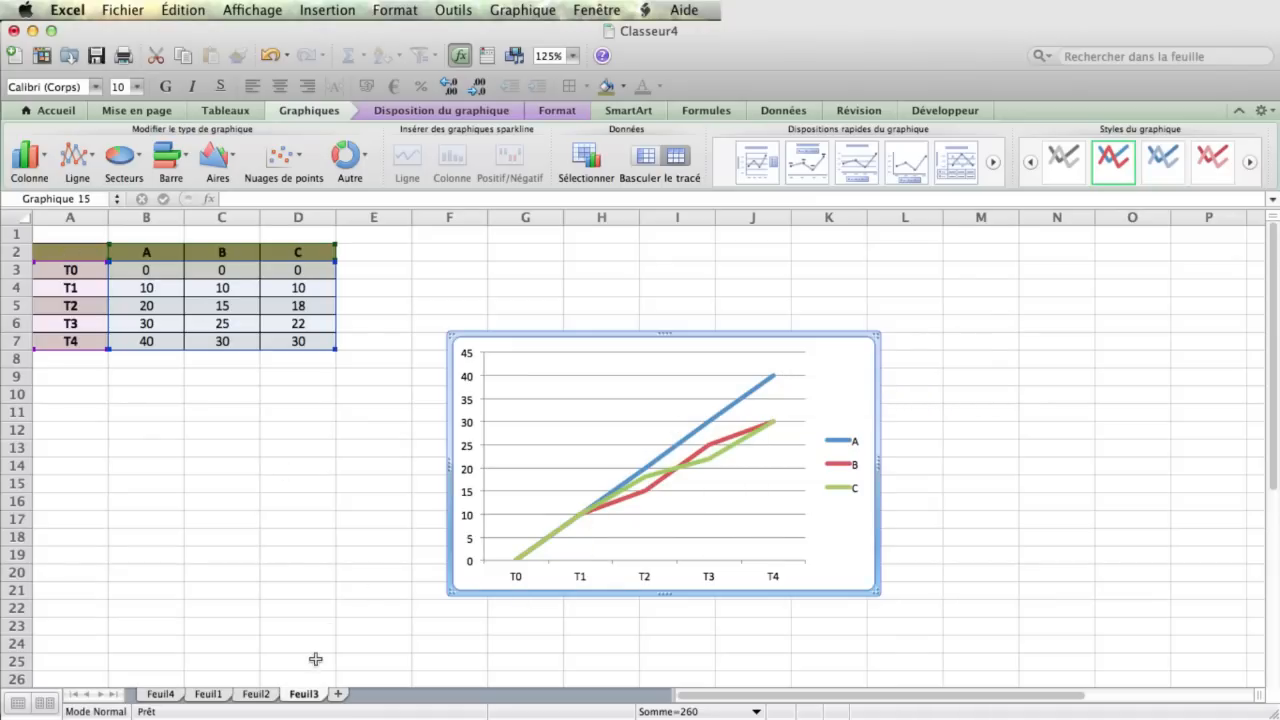
Turn off "L'axe vertical coupe l'axe des abscisses" in the scale settings of the line chart's horizontal axis
click(515, 566)
click(528, 577)
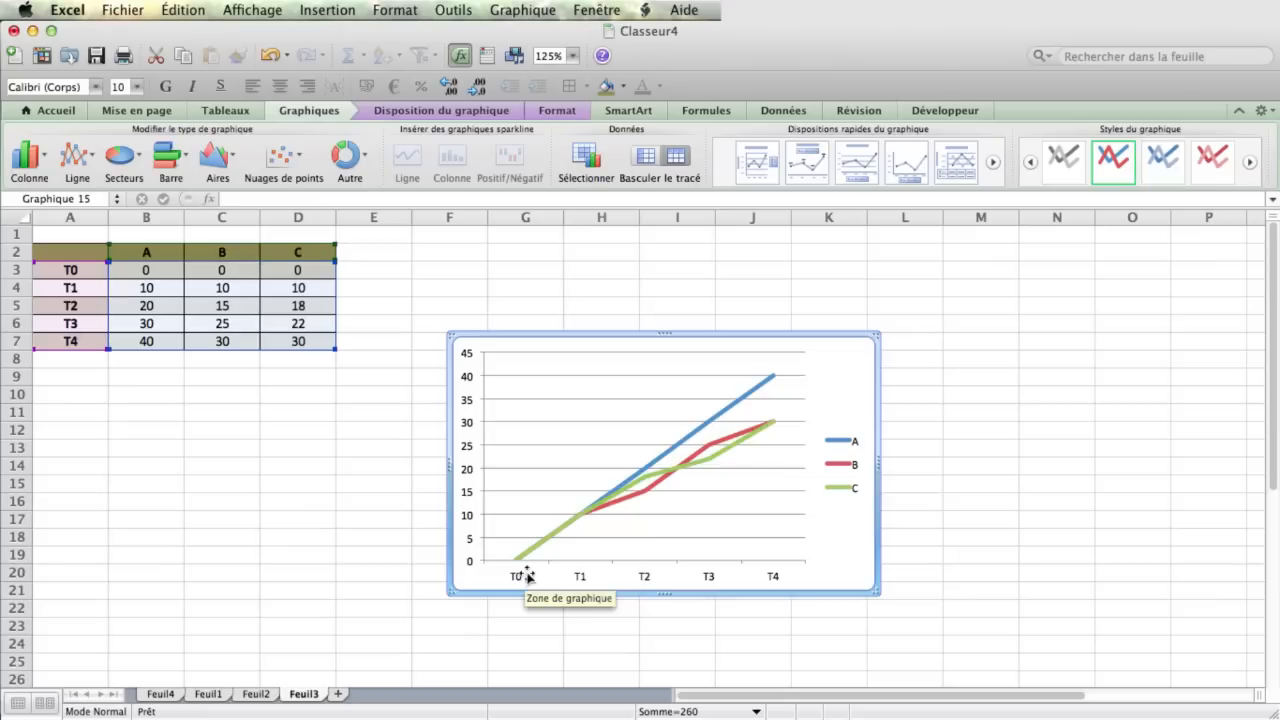
click(584, 577)
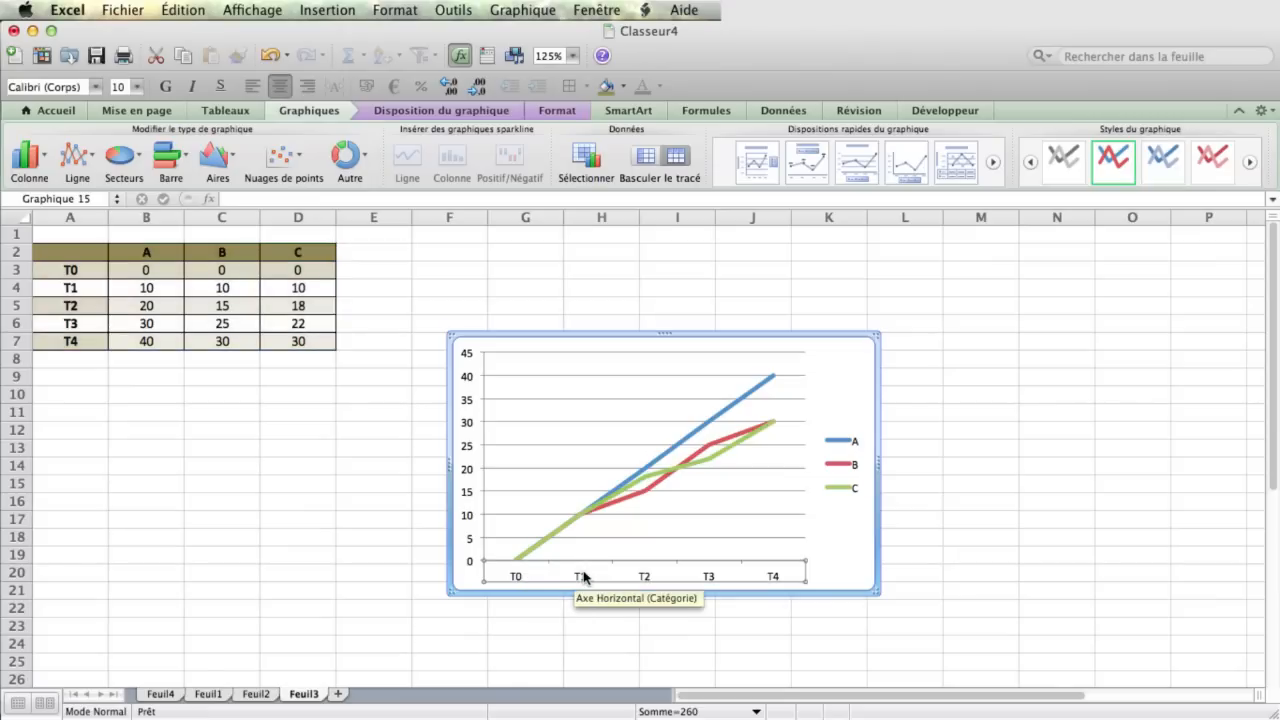
right_click(584, 577)
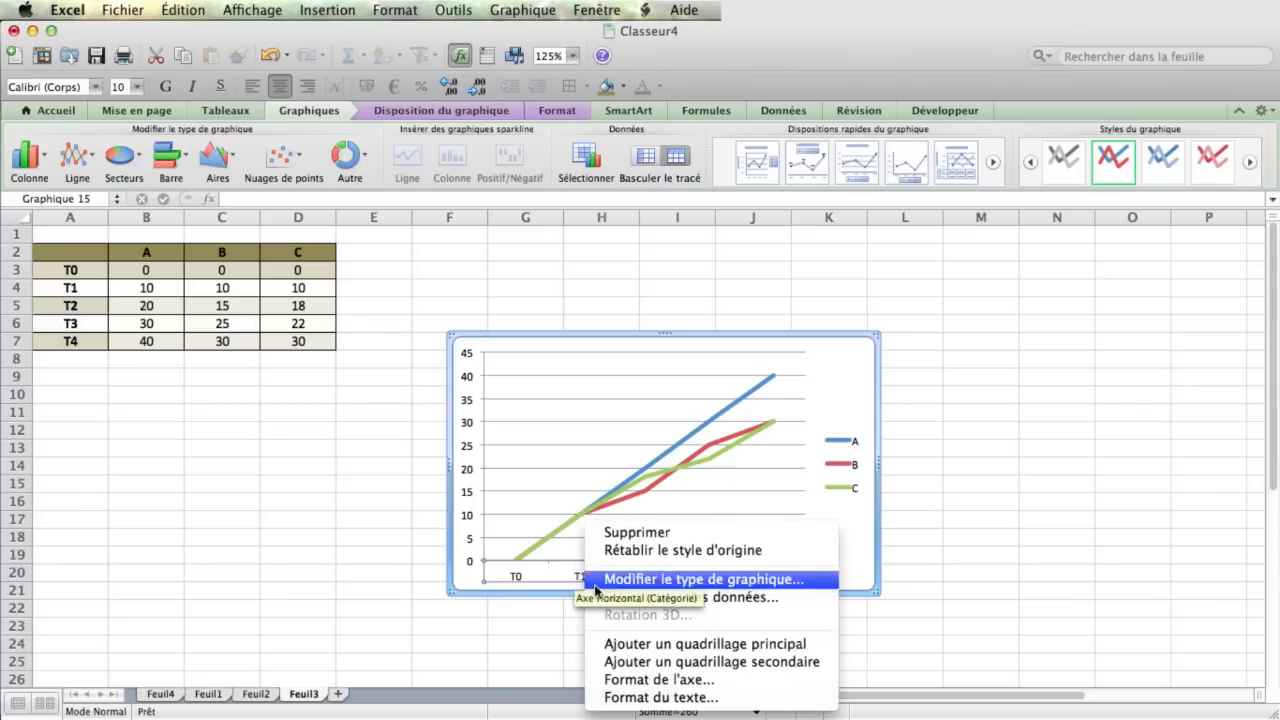
click(617, 684)
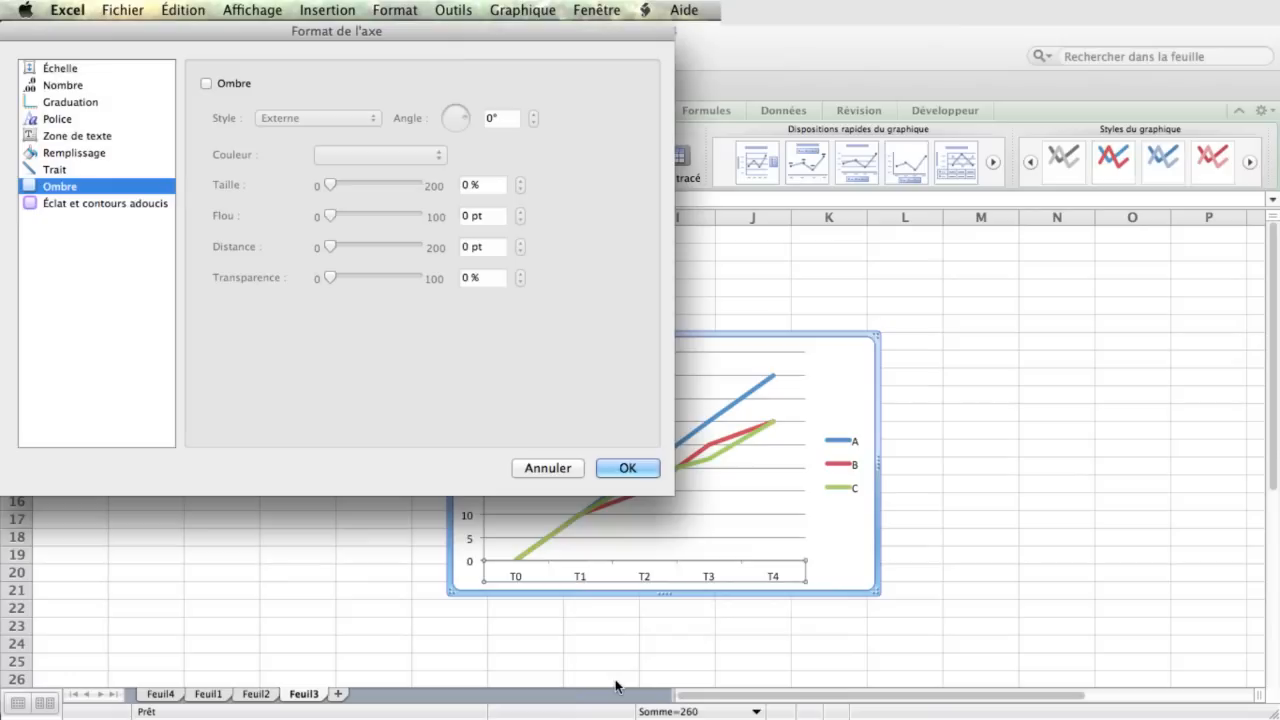
click(53, 68)
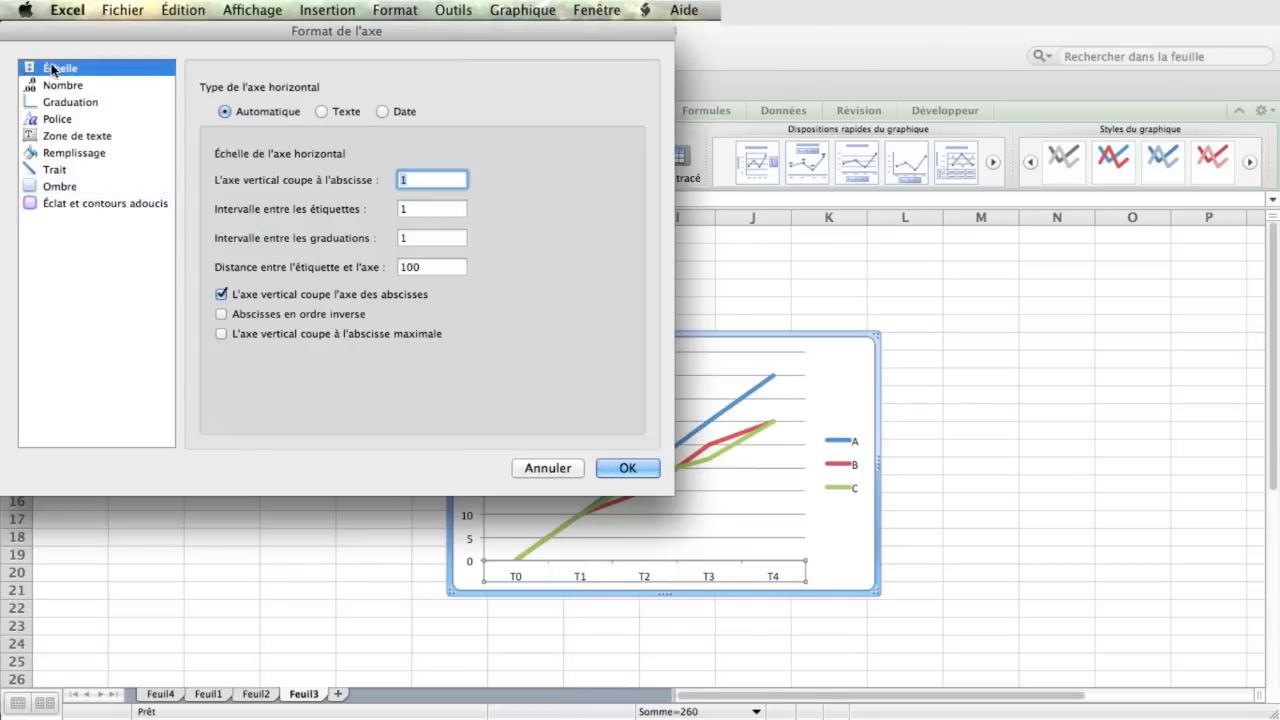
click(220, 296)
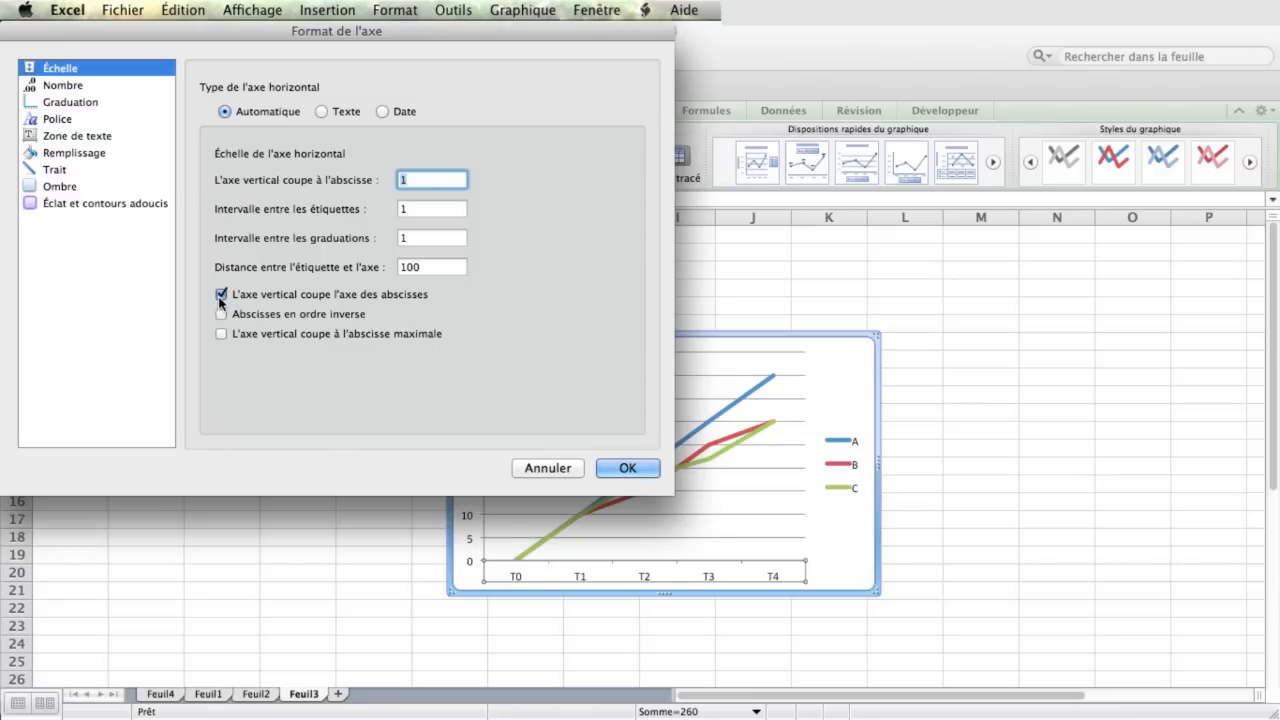
click(614, 468)
click(427, 553)
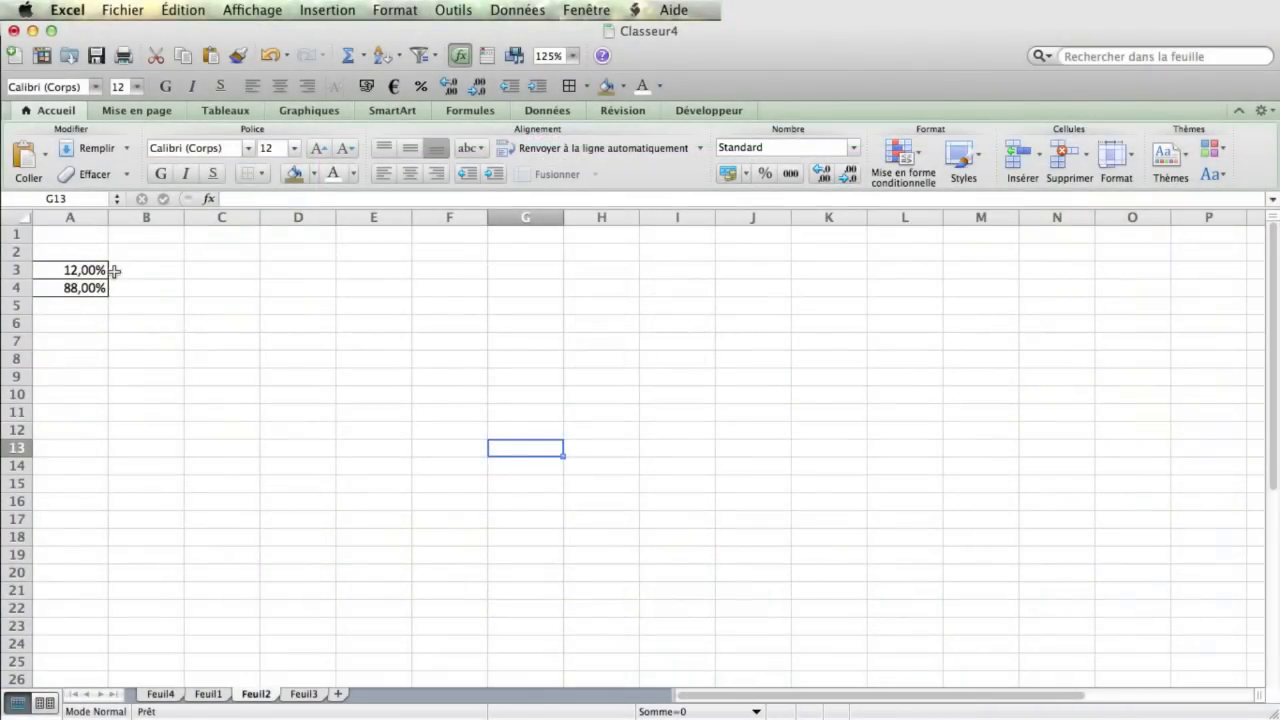
Insert a 2D pie chart (Secteurs) from the percentages in cells A3:A4 on sheet Feuil2
drag(80, 270, 79, 287)
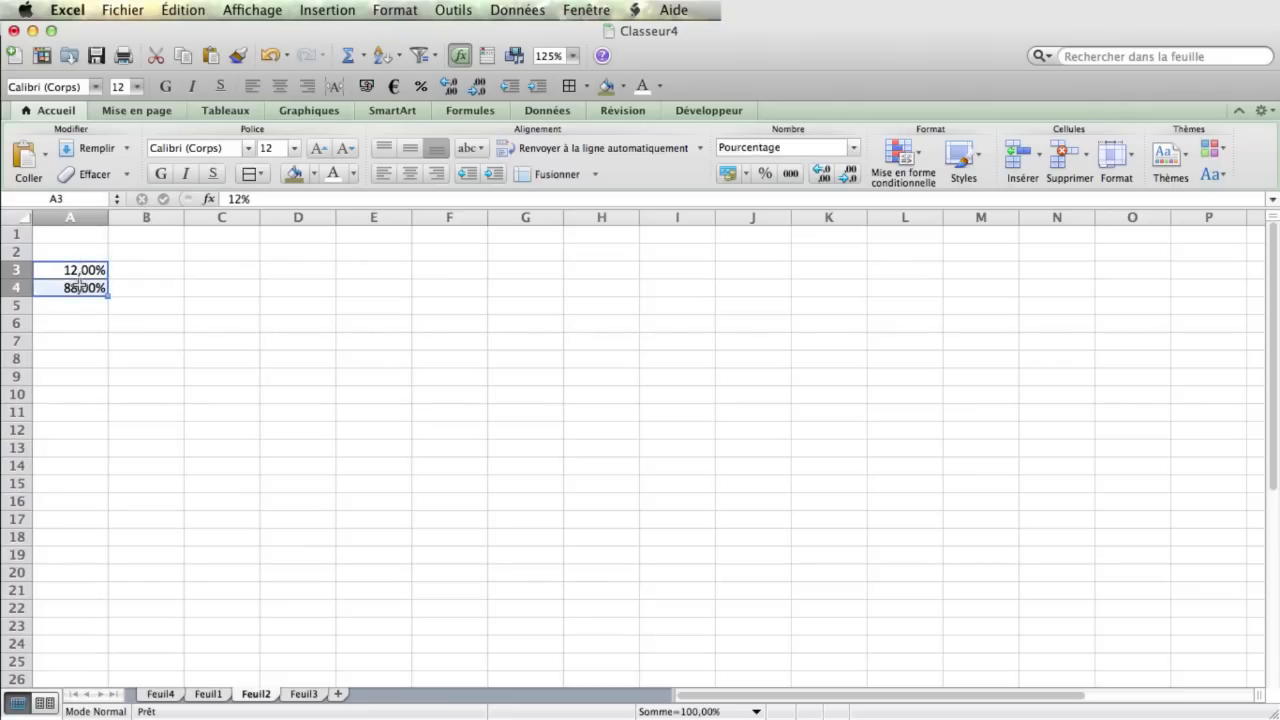
click(296, 113)
click(138, 158)
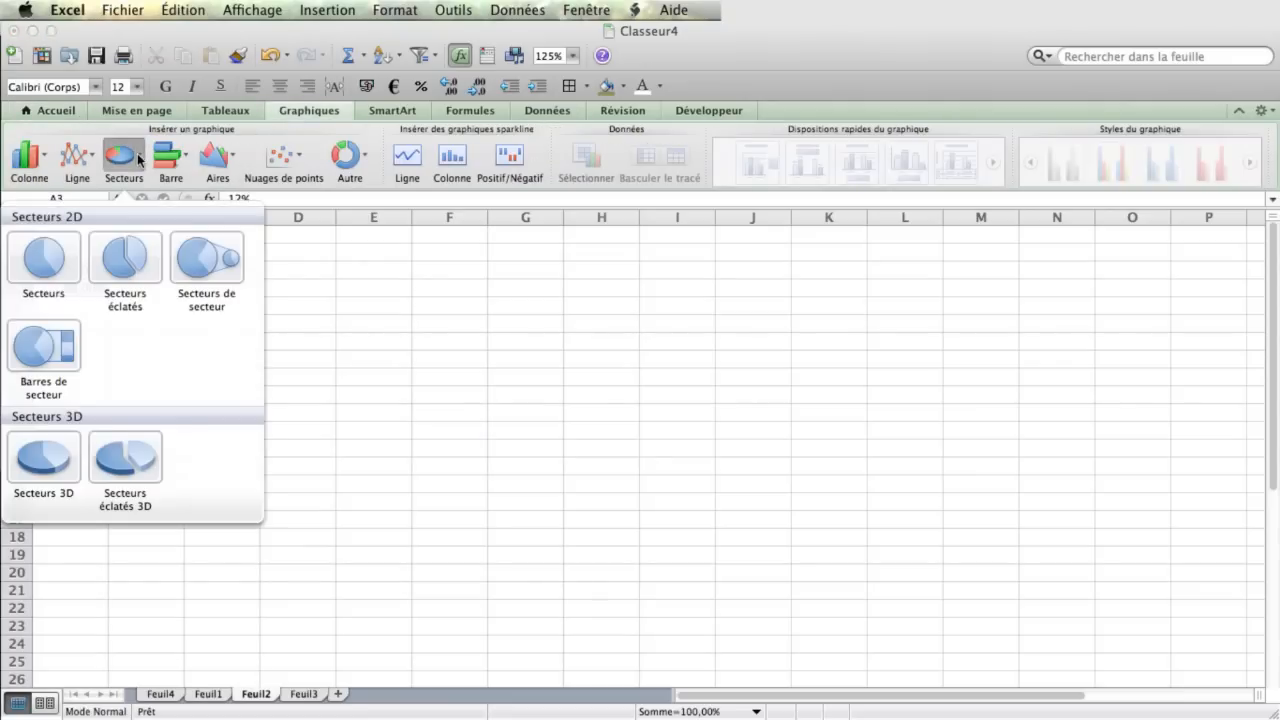
click(44, 255)
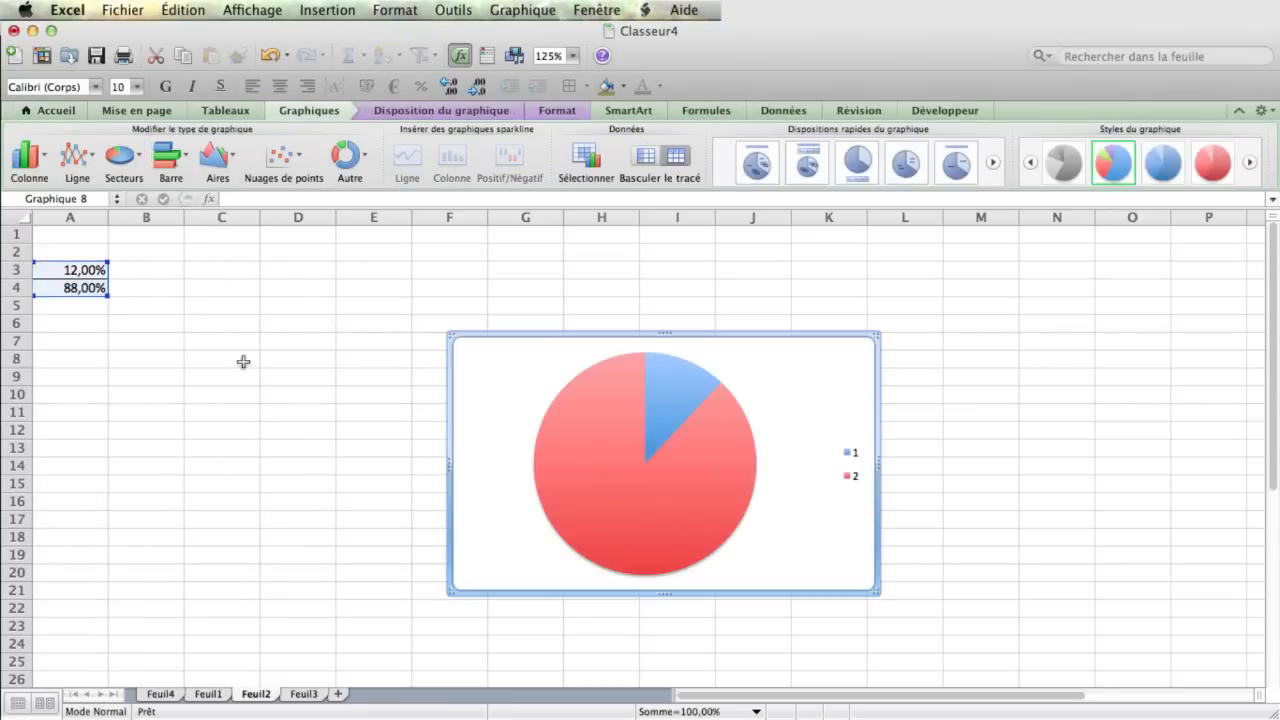
click(243, 424)
Set the point explosion (Éclatement de point) of the pie chart's small blue slice to 3 %
click(675, 385)
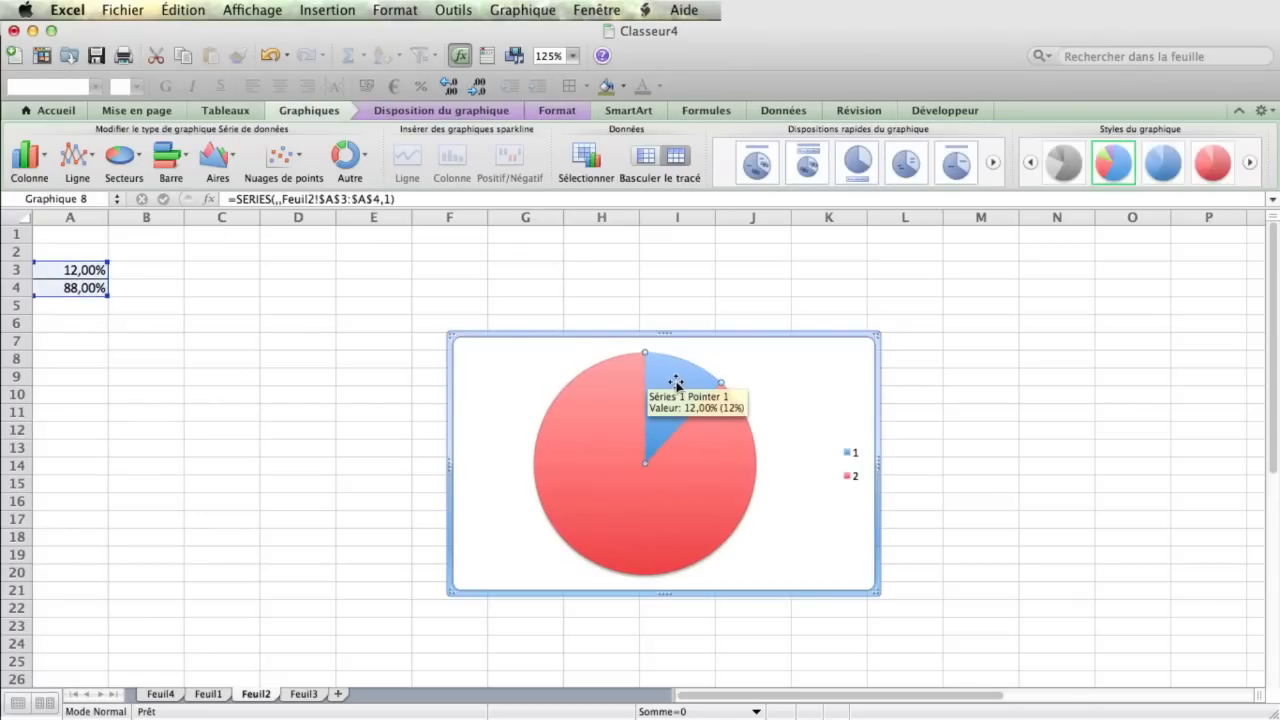
right_click(676, 384)
click(725, 537)
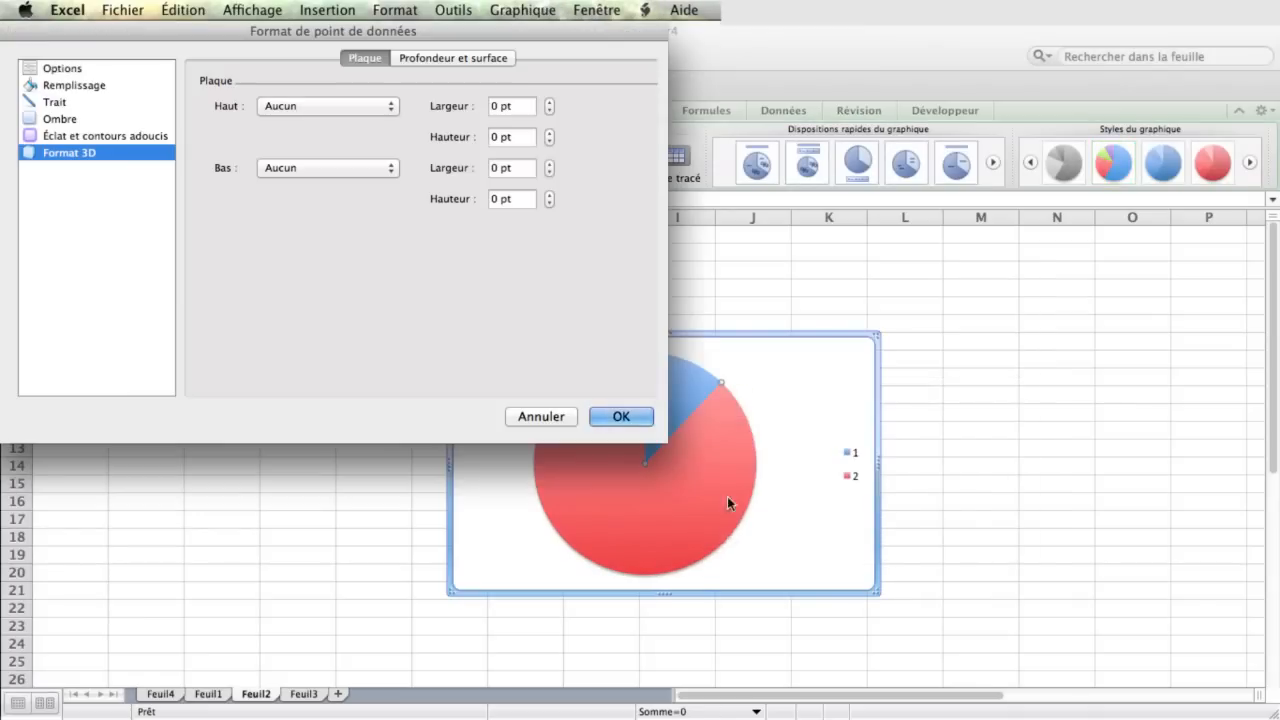
click(79, 70)
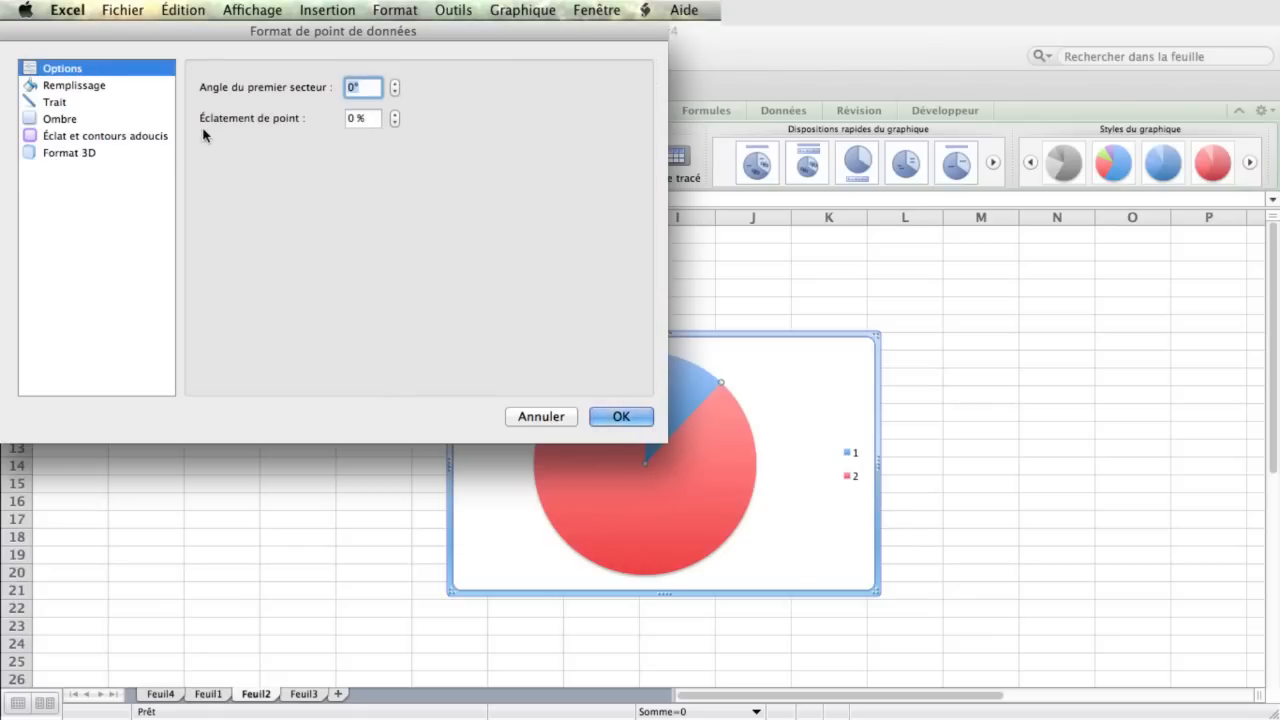
click(394, 115)
click(394, 115)
click(394, 114)
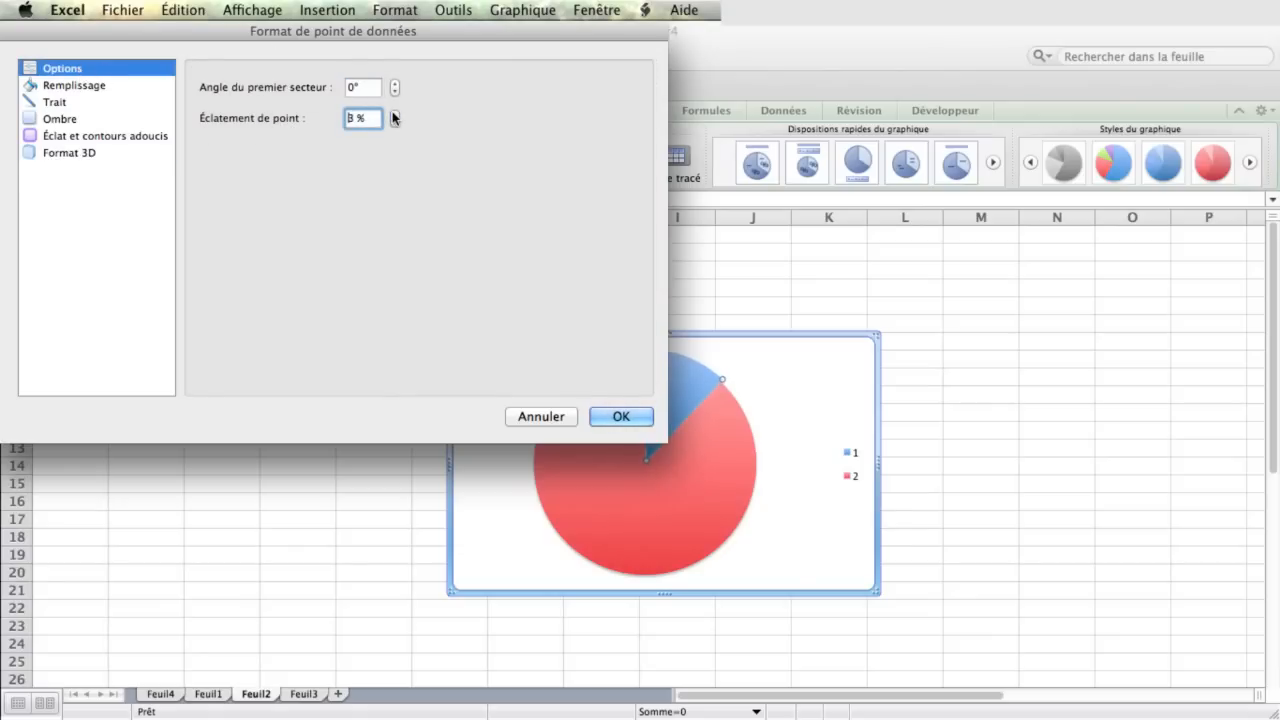
Apply the Cercle top bevel in the blue slice's 3D format and add a data label to that slice
click(88, 153)
click(296, 105)
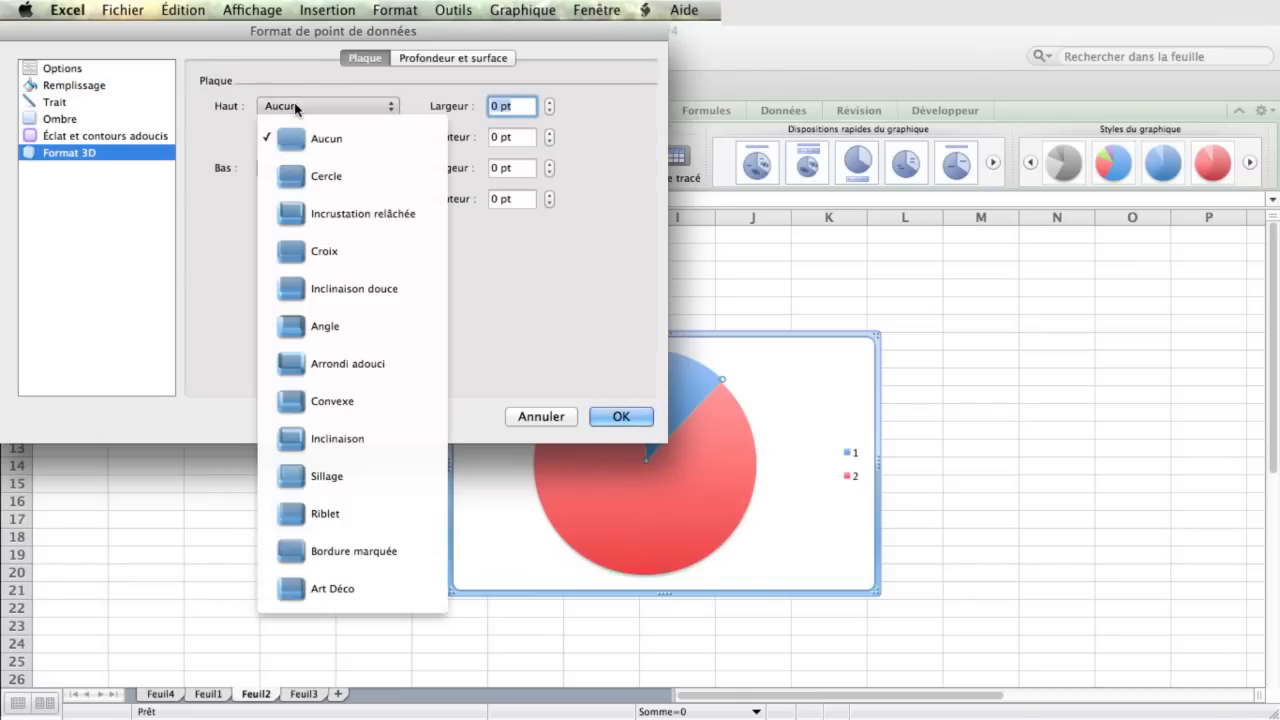
click(297, 177)
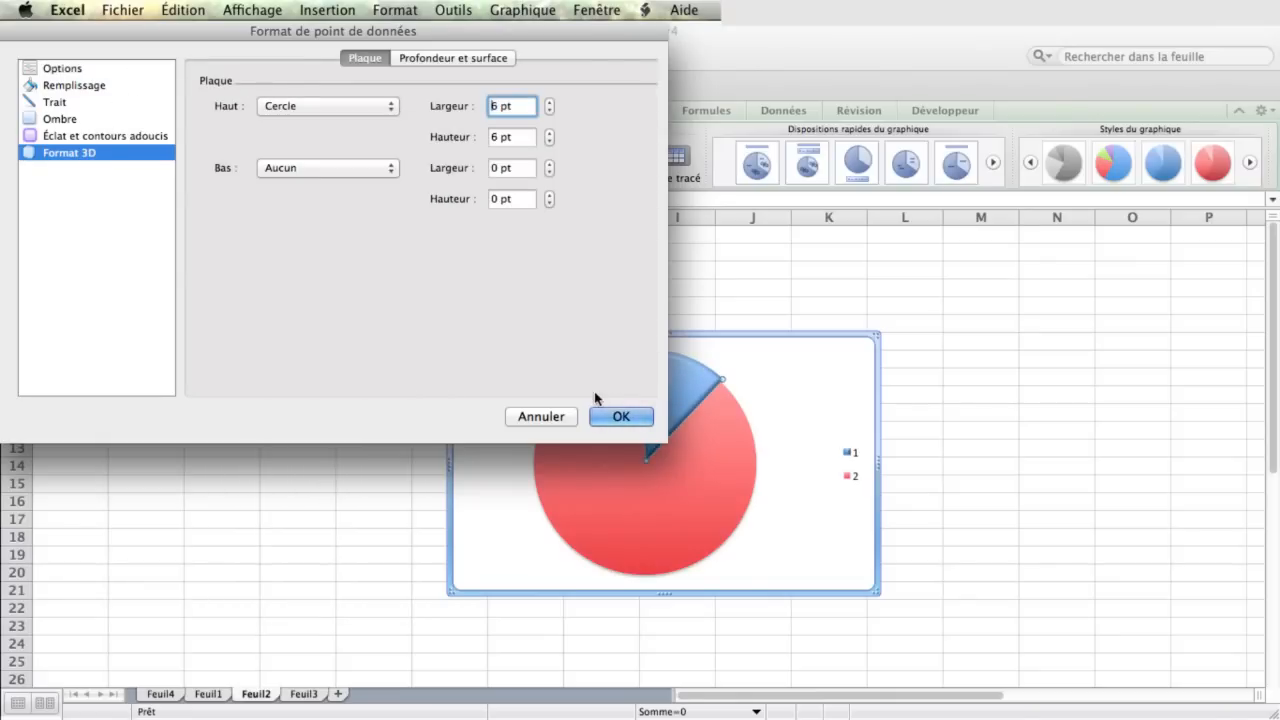
click(612, 416)
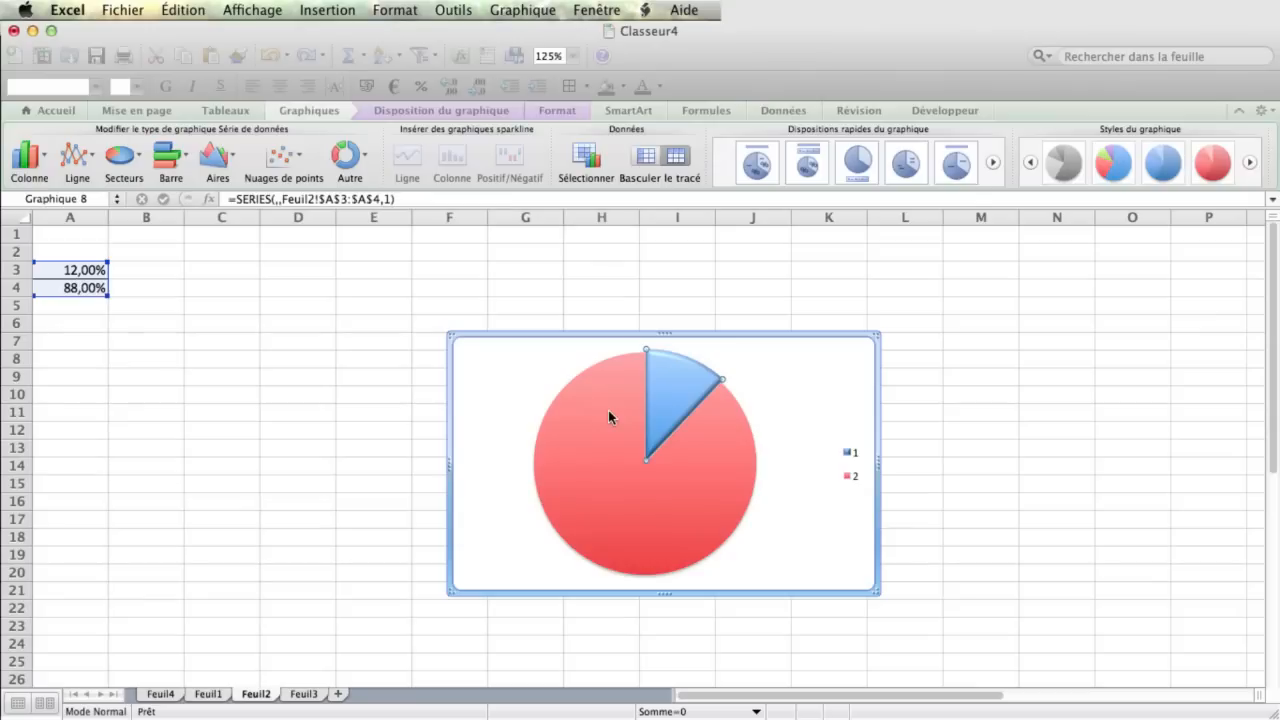
right_click(677, 393)
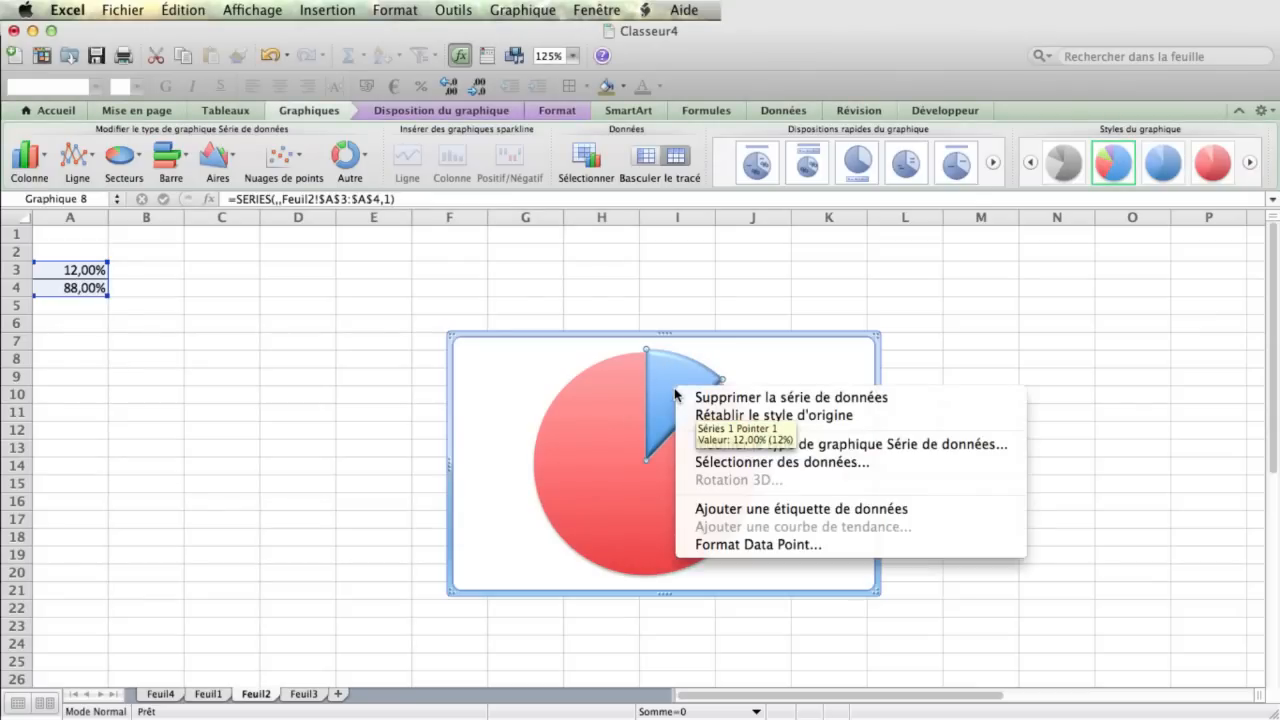
click(712, 507)
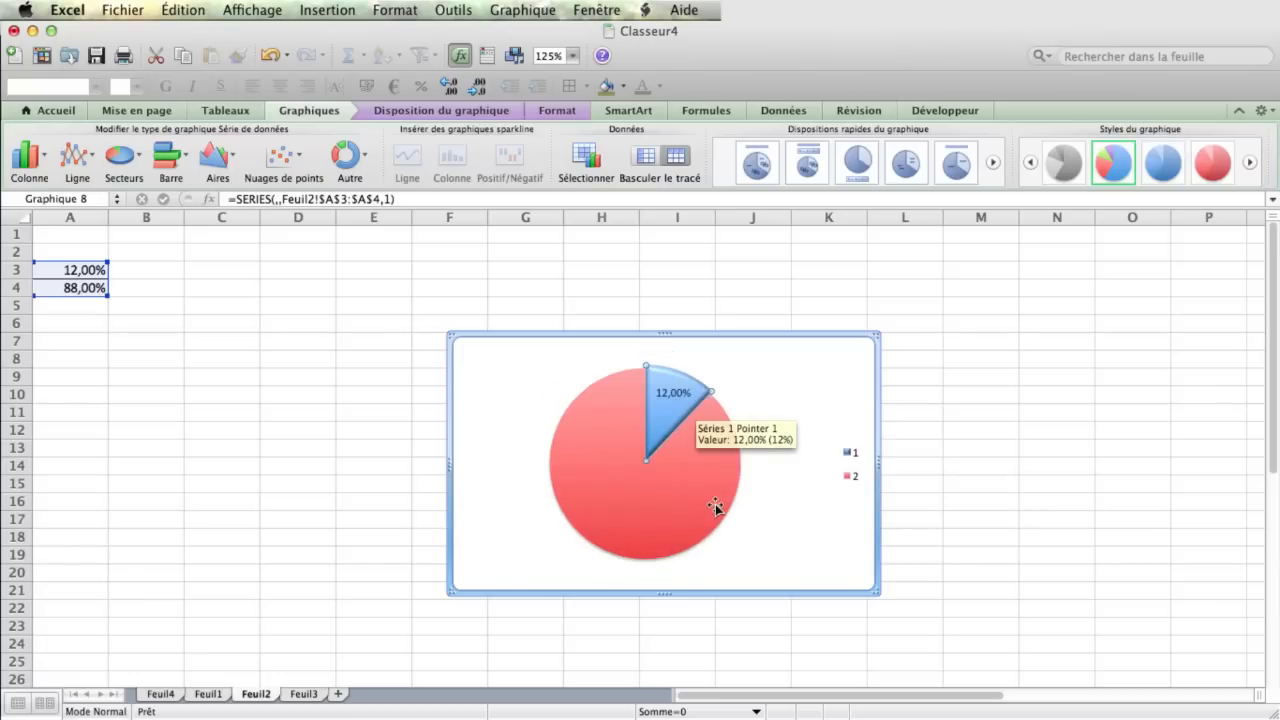